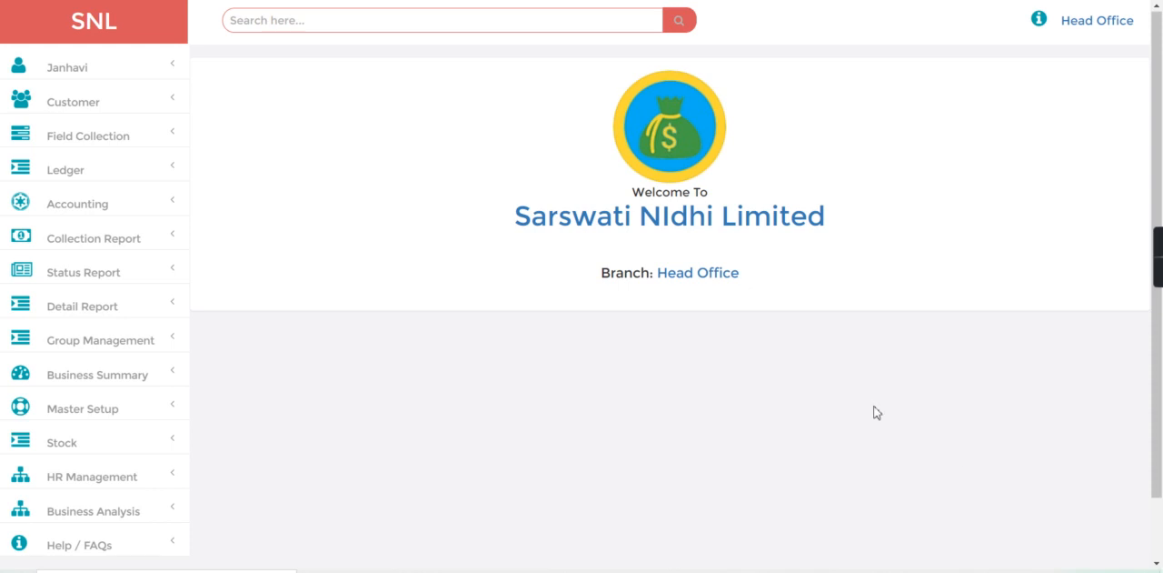
# Step: Search for the customer by file number and open a new deposit entry for them
pyautogui.click(273, 17)
pyautogui.write('4')
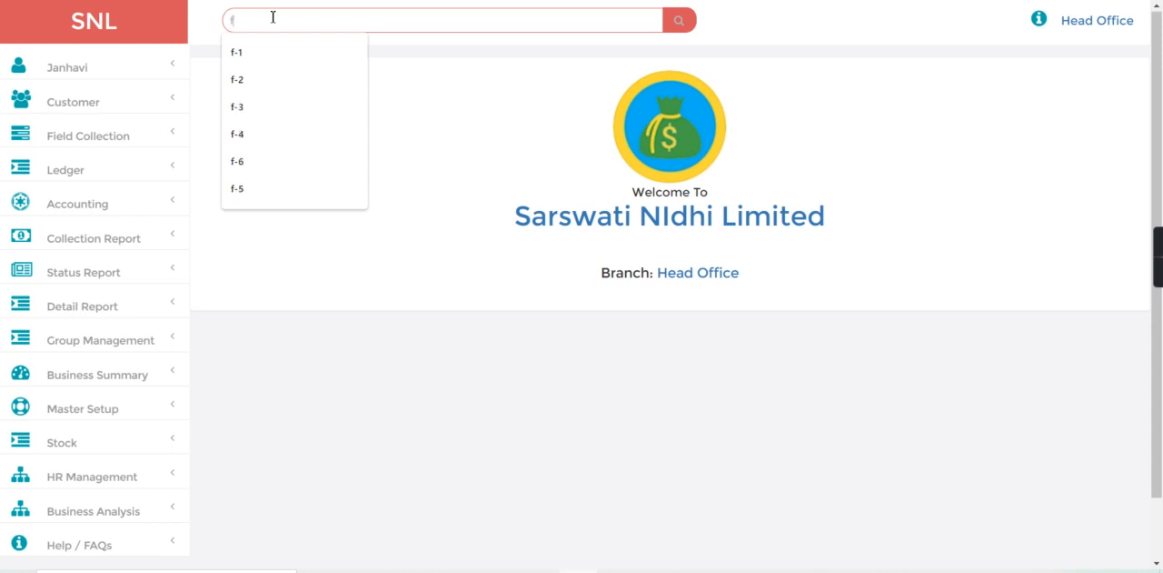
pyautogui.press('Return')
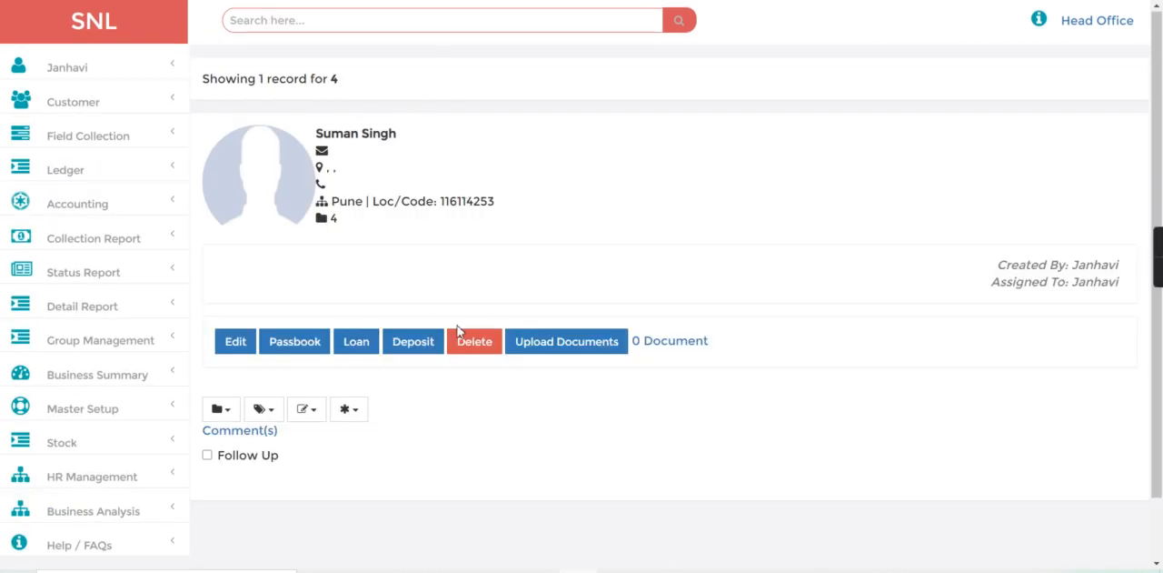
pyautogui.click(415, 344)
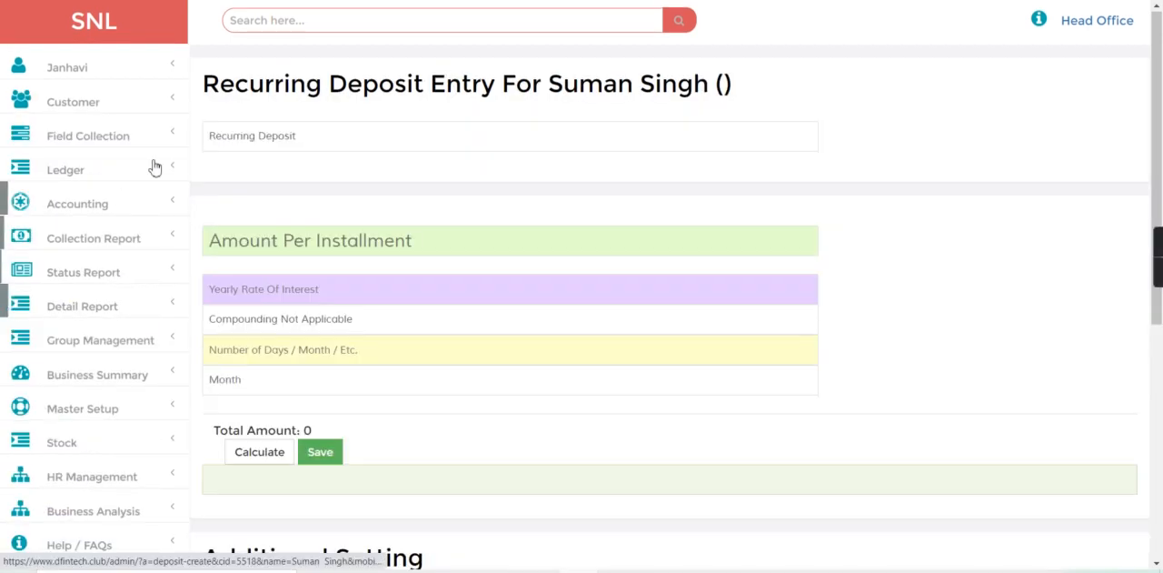
# Step: Set the deposit type to Savings with a yearly interest rate of 9 and a term of 2 Year
pyautogui.click(254, 136)
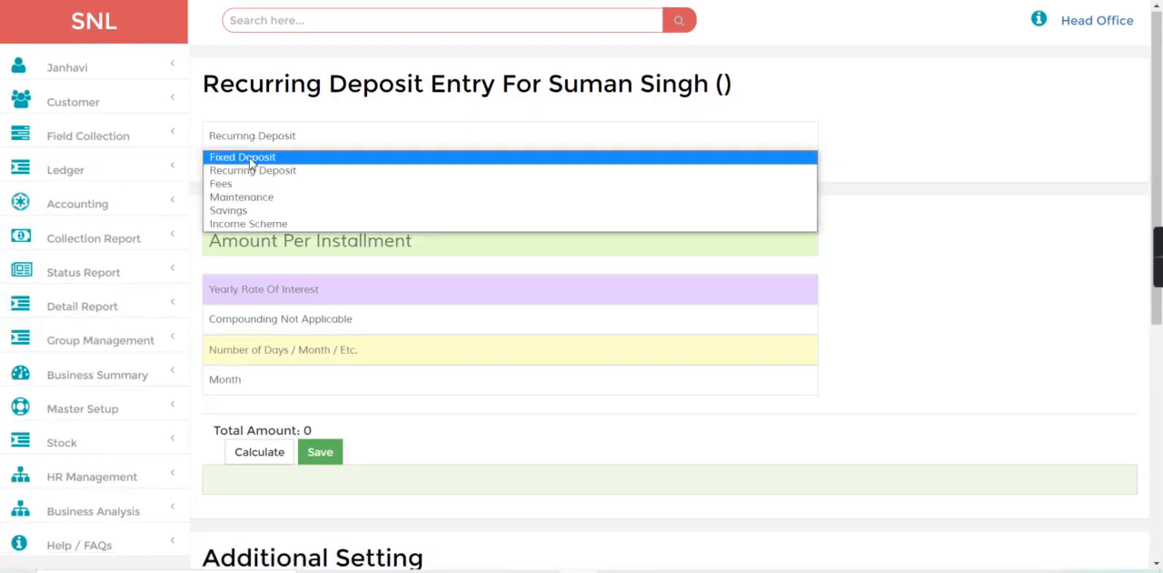
pyautogui.click(266, 211)
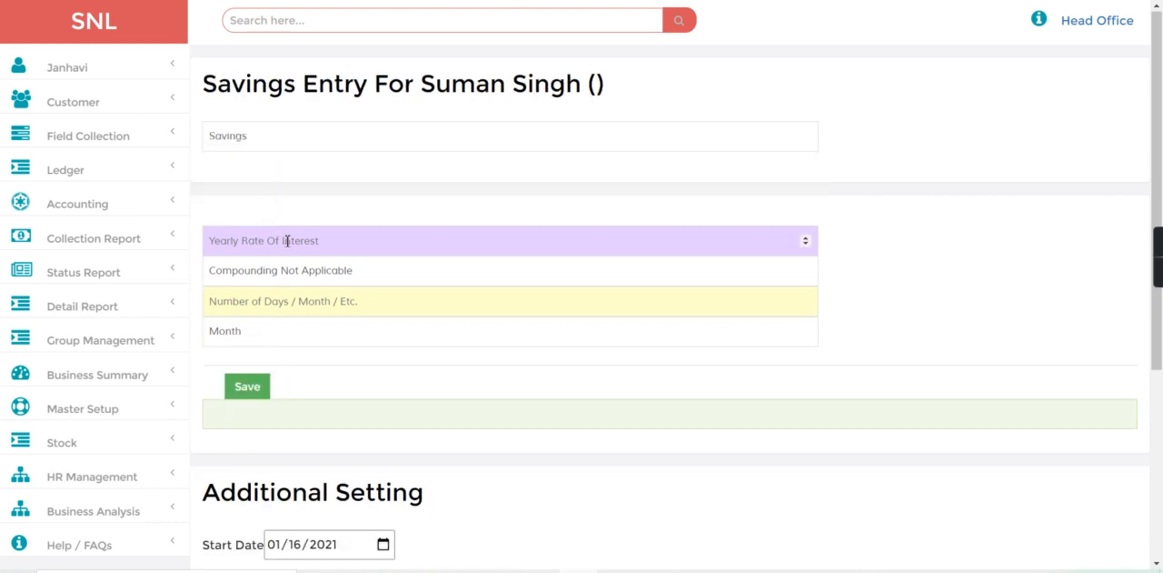
pyautogui.click(287, 240)
pyautogui.write('9')
pyautogui.click(251, 307)
pyautogui.write('1')
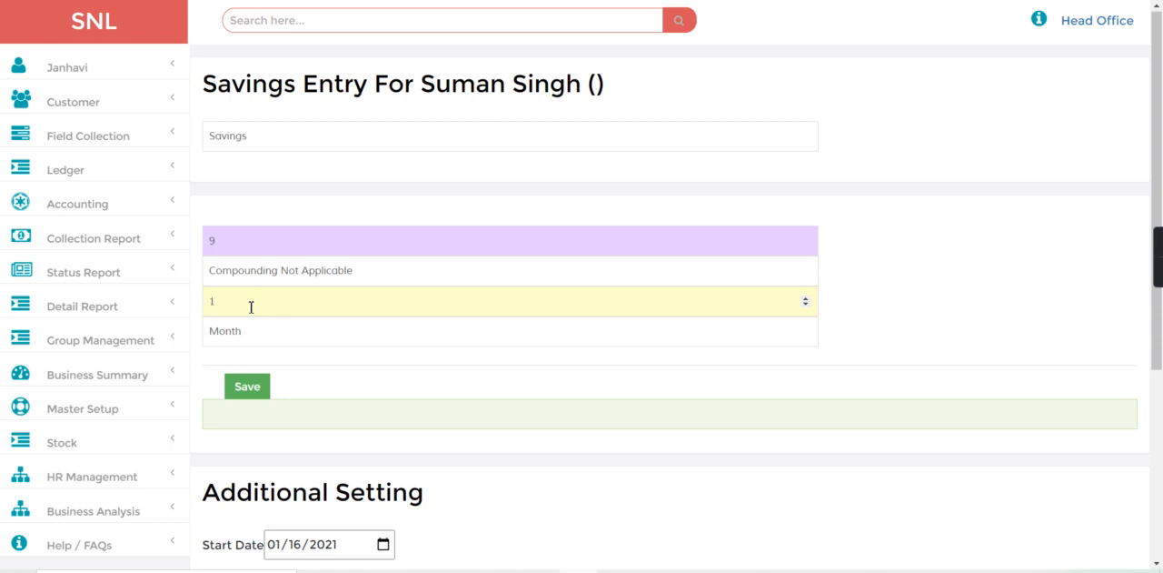
pyautogui.press('BackSpace')
pyautogui.write('2')
pyautogui.click(244, 334)
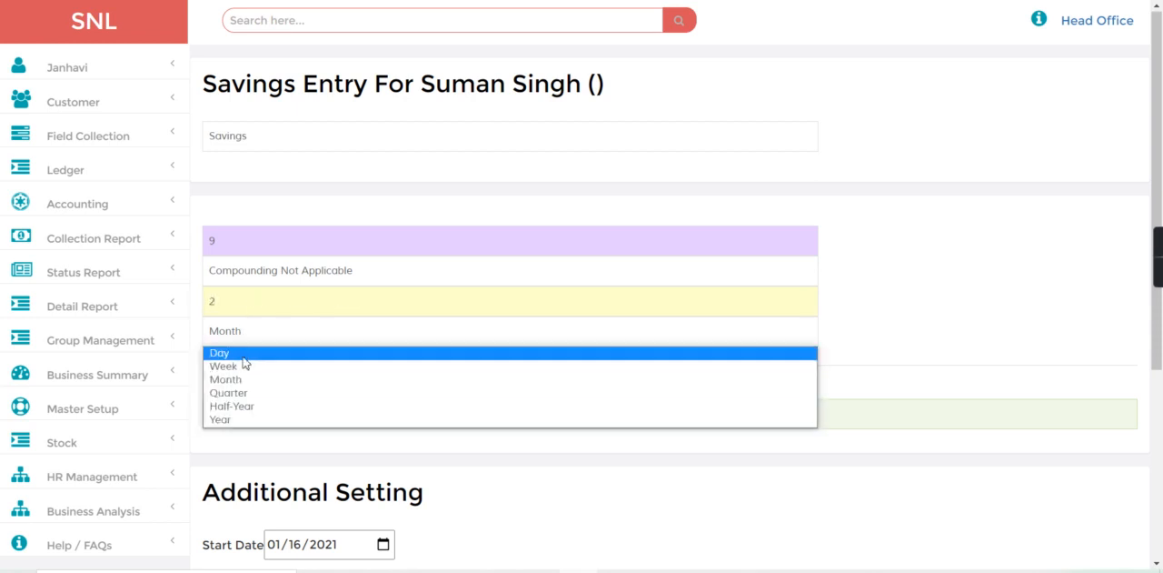
pyautogui.click(258, 425)
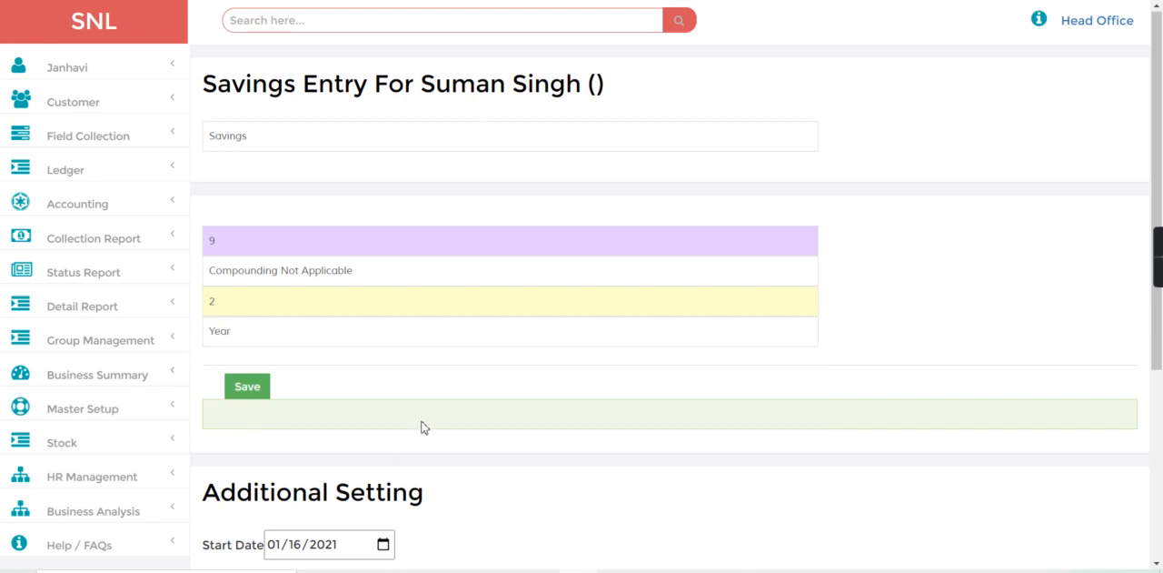
# Step: Set the savings start date to 01/01/2020 and save the savings entry
pyautogui.click(1162, 467)
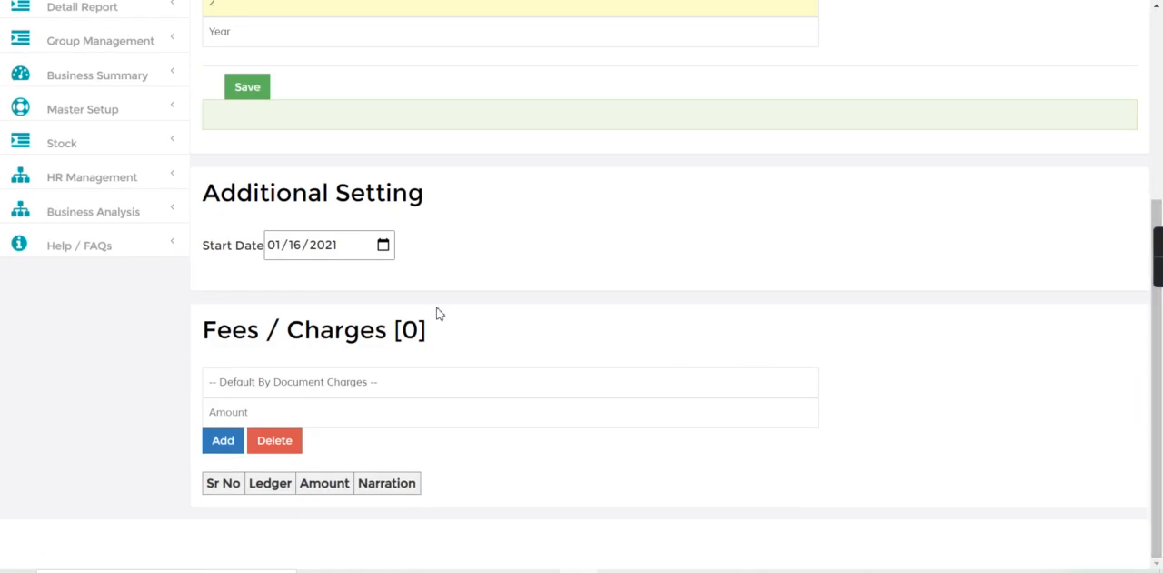
pyautogui.click(383, 245)
pyautogui.click(386, 277)
pyautogui.click(387, 278)
pyautogui.click(386, 277)
pyautogui.click(386, 278)
pyautogui.click(386, 277)
pyautogui.click(386, 277)
pyautogui.click(386, 277)
pyautogui.click(387, 278)
pyautogui.click(386, 277)
pyautogui.click(386, 277)
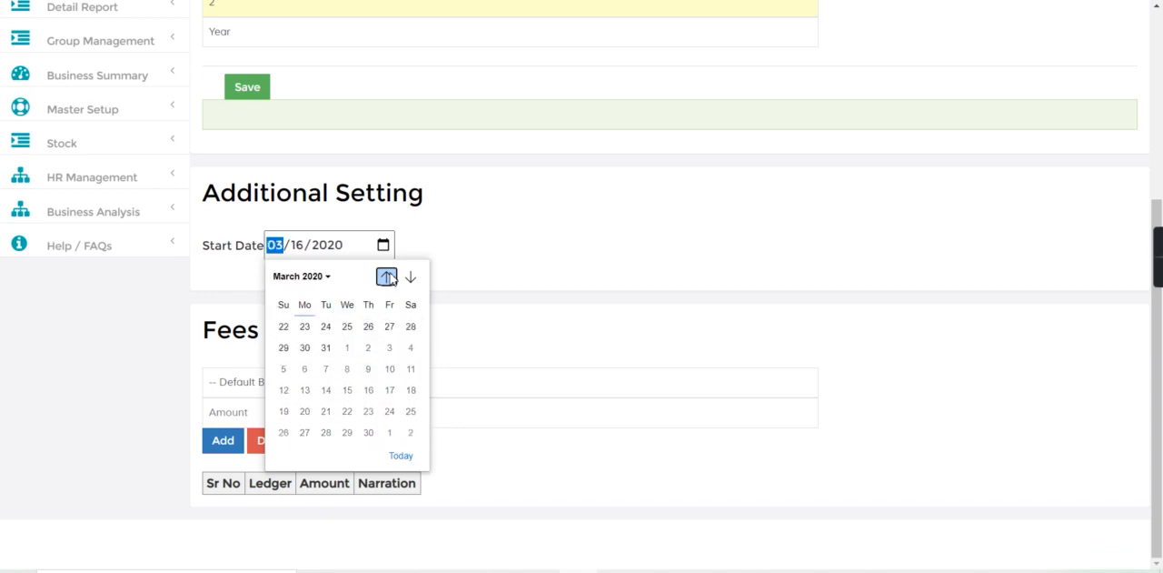
pyautogui.click(387, 277)
pyautogui.click(386, 277)
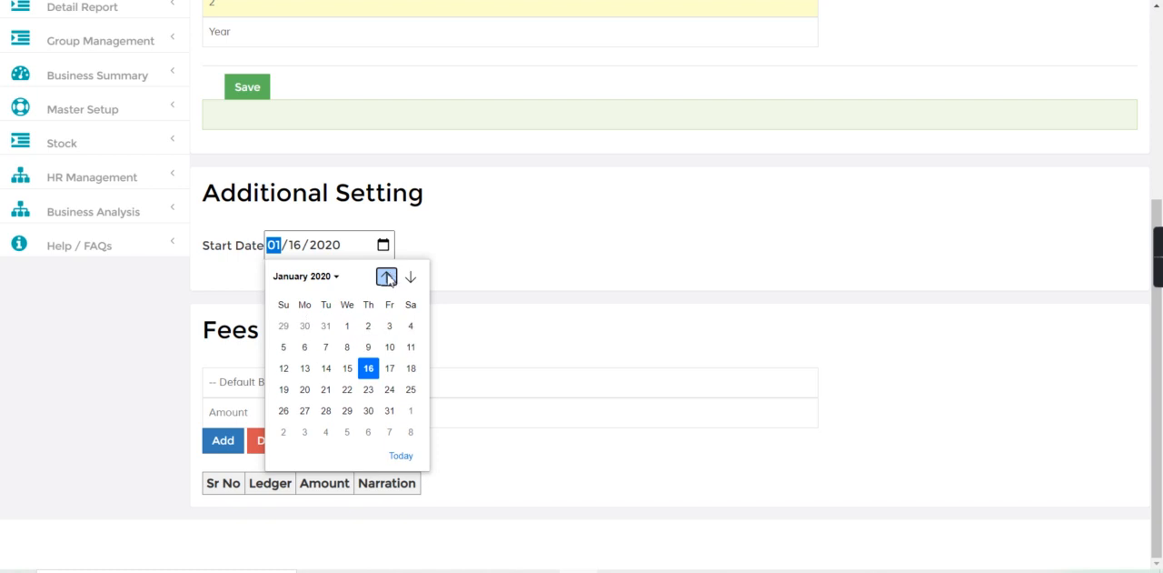
pyautogui.click(348, 325)
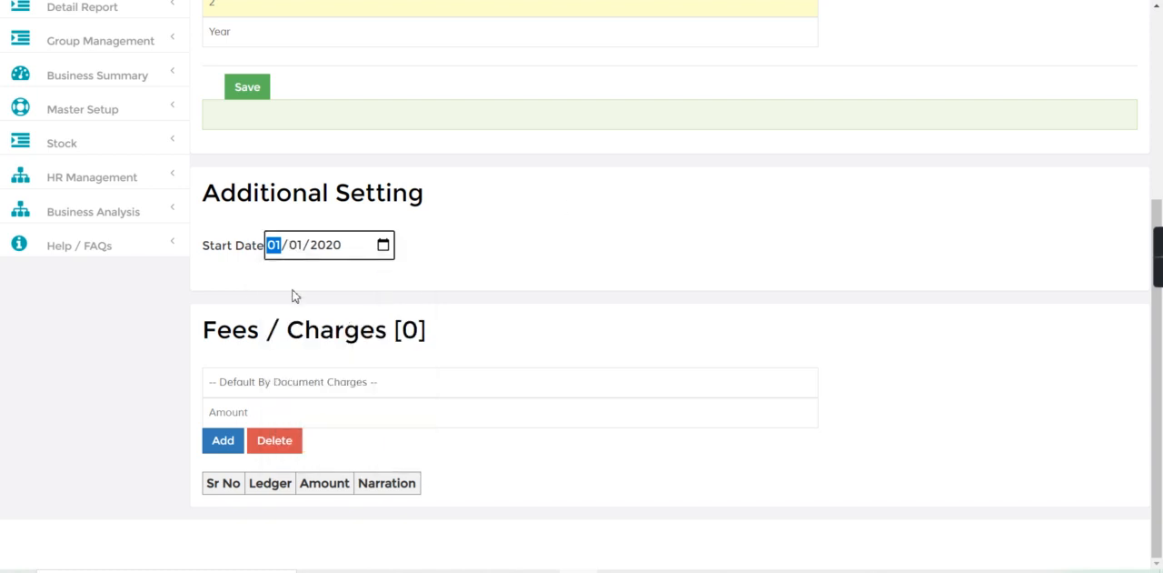
pyautogui.click(258, 98)
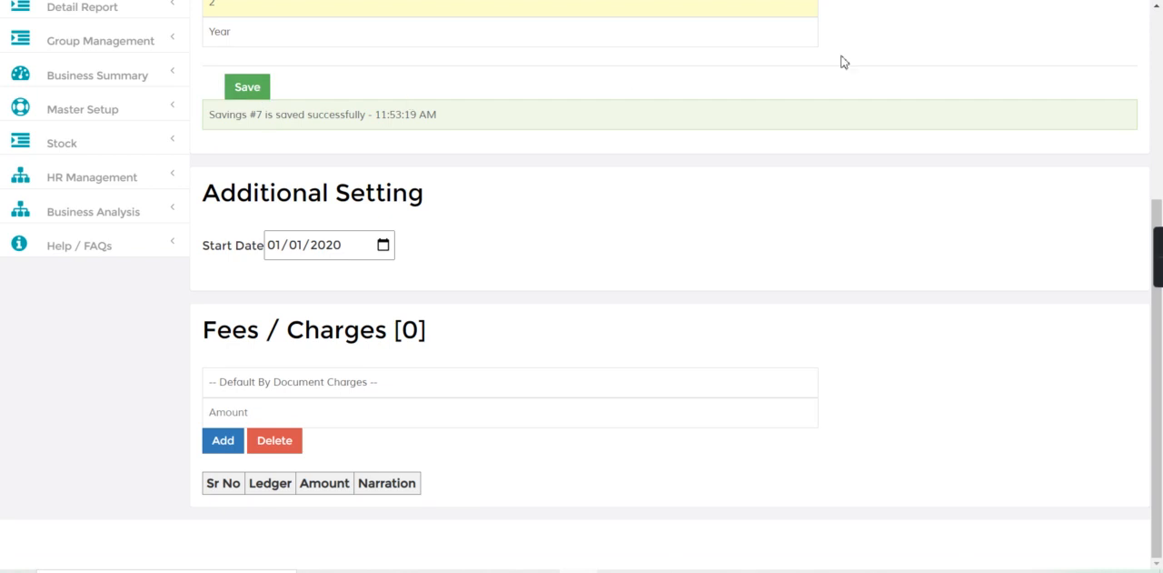
# Step: Search for the new savings account by its deposit number and check its start and end dates
pyautogui.scroll(4, 909, 59)
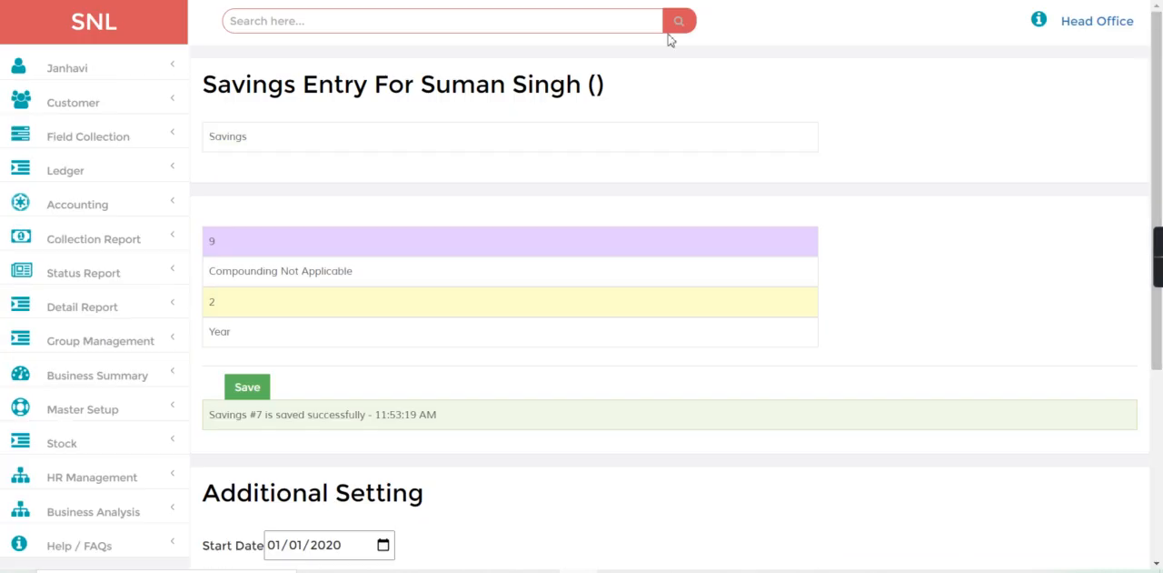
pyautogui.click(378, 27)
pyautogui.write('d-7')
pyautogui.press('Return')
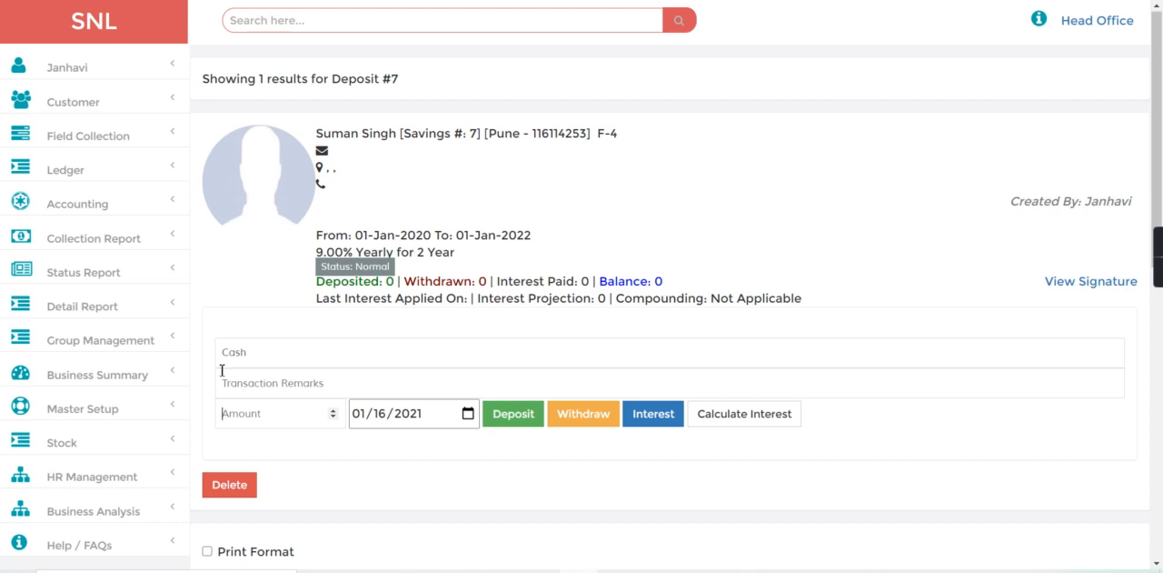
pyautogui.moveTo(355, 234); pyautogui.dragTo(542, 238)
pyautogui.click(457, 235)
pyautogui.click(584, 239)
# Step: Deposit 10000 in cash into the savings account, dated 01/01/2020
pyautogui.write('10000')
pyautogui.click(467, 412)
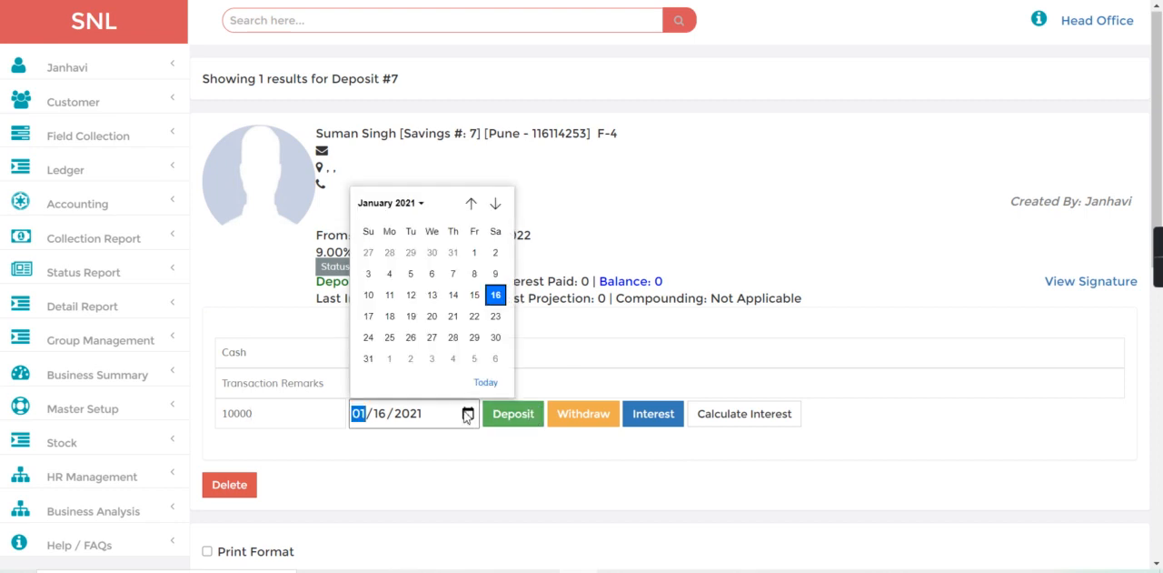
pyautogui.click(471, 203)
pyautogui.click(472, 203)
pyautogui.click(471, 203)
pyautogui.click(472, 203)
pyautogui.click(472, 203)
pyautogui.click(472, 203)
pyautogui.click(472, 202)
pyautogui.click(472, 203)
pyautogui.click(472, 203)
pyautogui.click(472, 202)
pyautogui.click(471, 203)
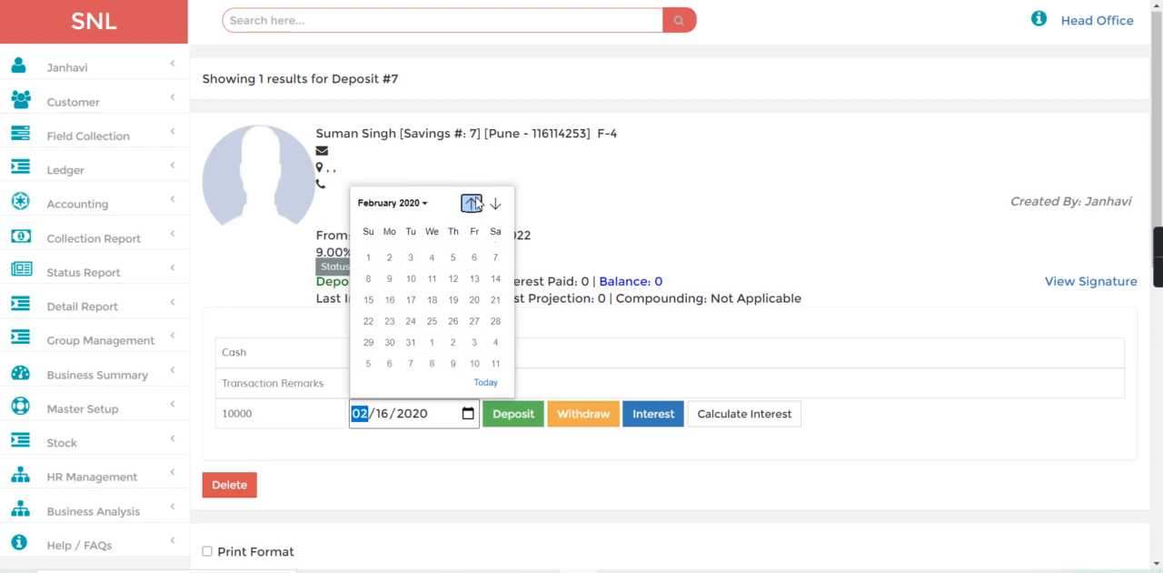
pyautogui.click(472, 202)
pyautogui.click(434, 253)
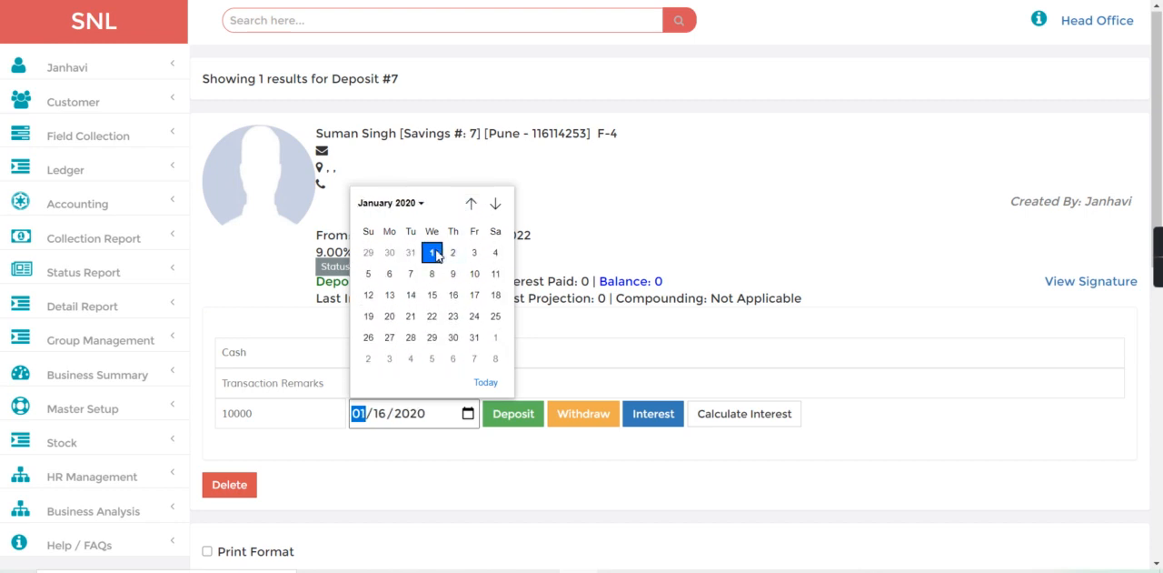
pyautogui.click(511, 414)
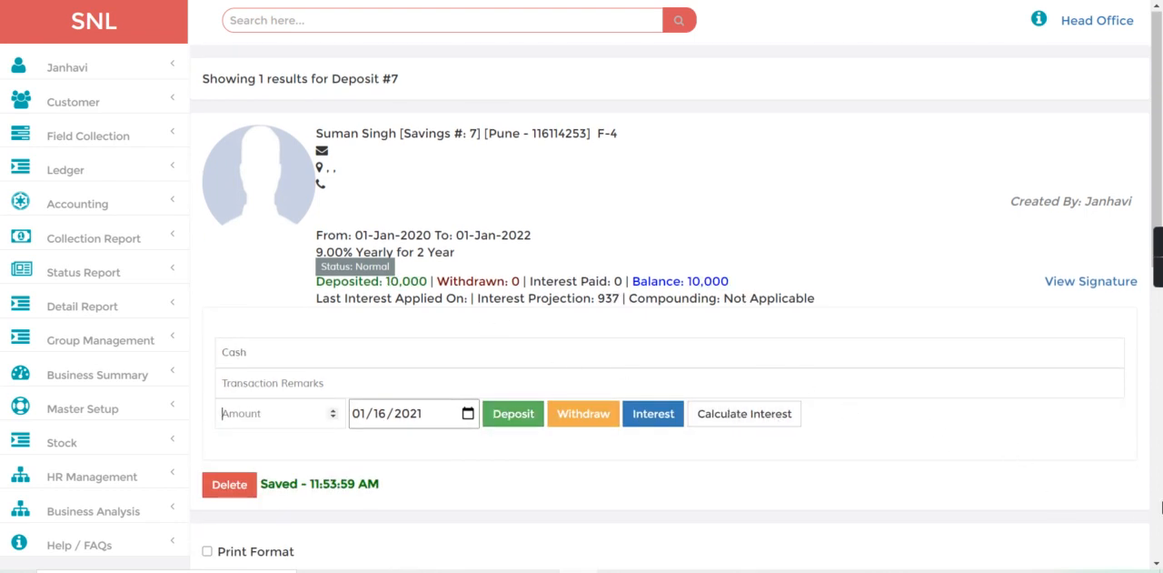
# Step: Show the account's transaction statement and compare its projected interest with the interest projection in the account summary
pyautogui.click(1160, 508)
pyautogui.click(207, 192)
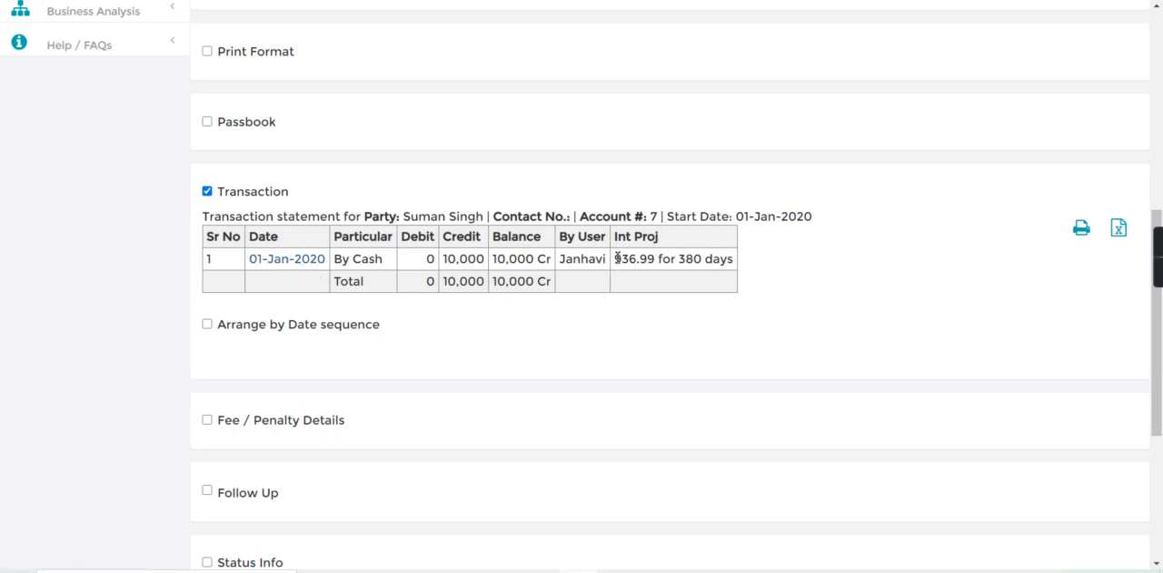
pyautogui.moveTo(616, 257); pyautogui.dragTo(656, 259)
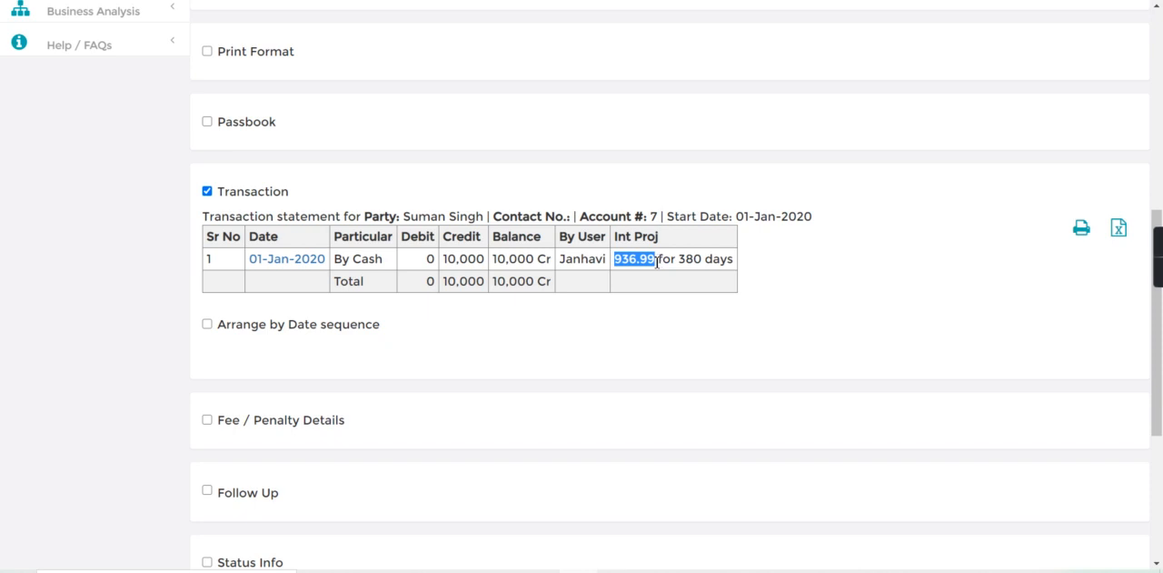
pyautogui.moveTo(677, 264); pyautogui.dragTo(770, 252)
pyautogui.click(770, 252)
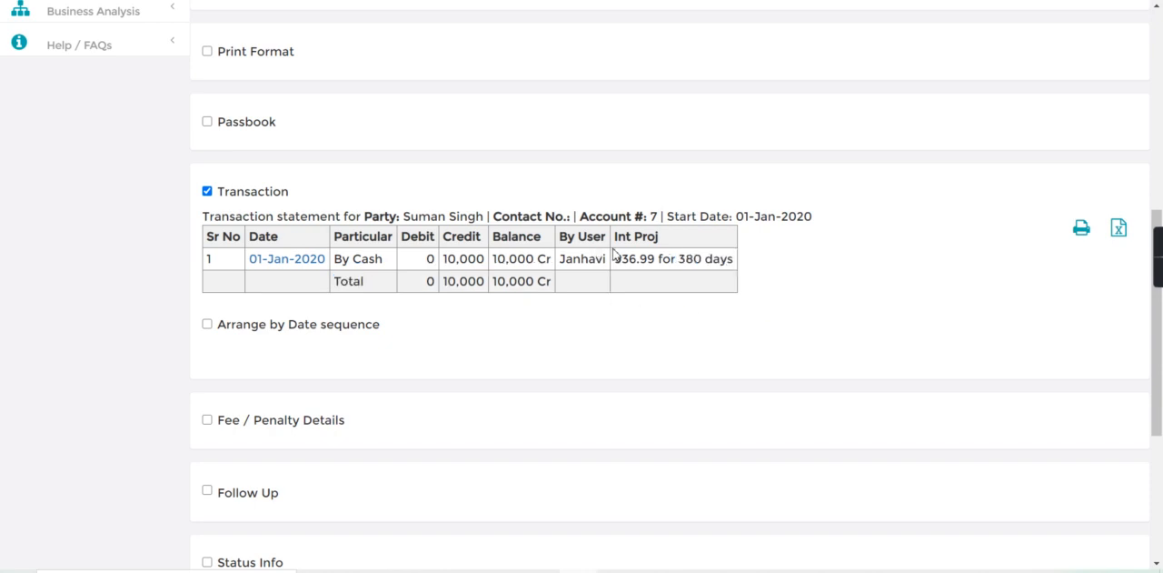
pyautogui.moveTo(617, 257); pyautogui.dragTo(772, 263)
pyautogui.click(772, 262)
pyautogui.click(1158, 135)
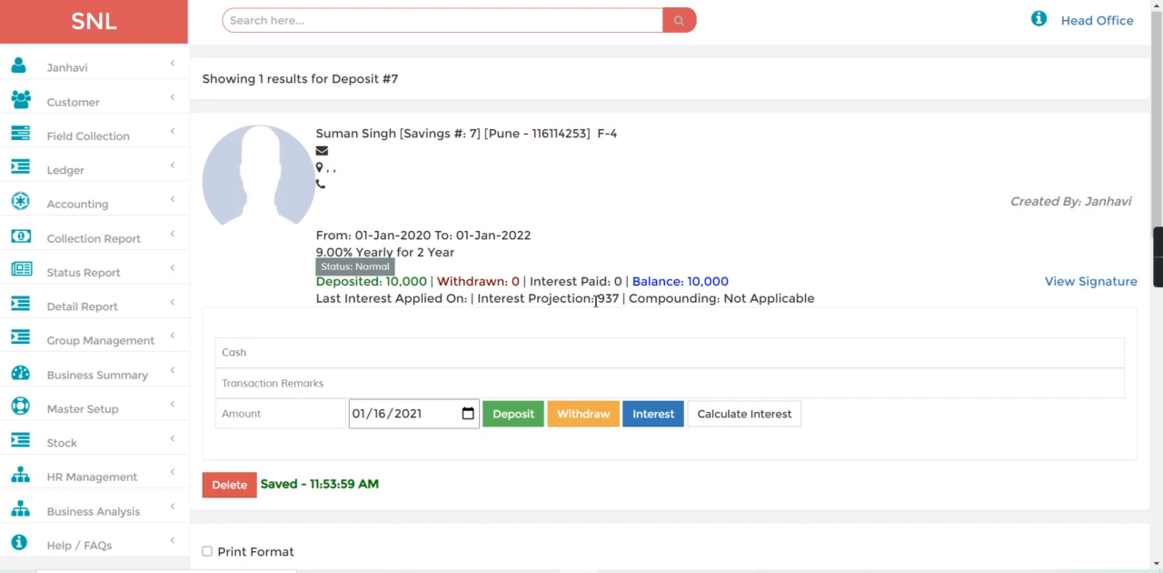
pyautogui.moveTo(596, 300); pyautogui.dragTo(646, 298)
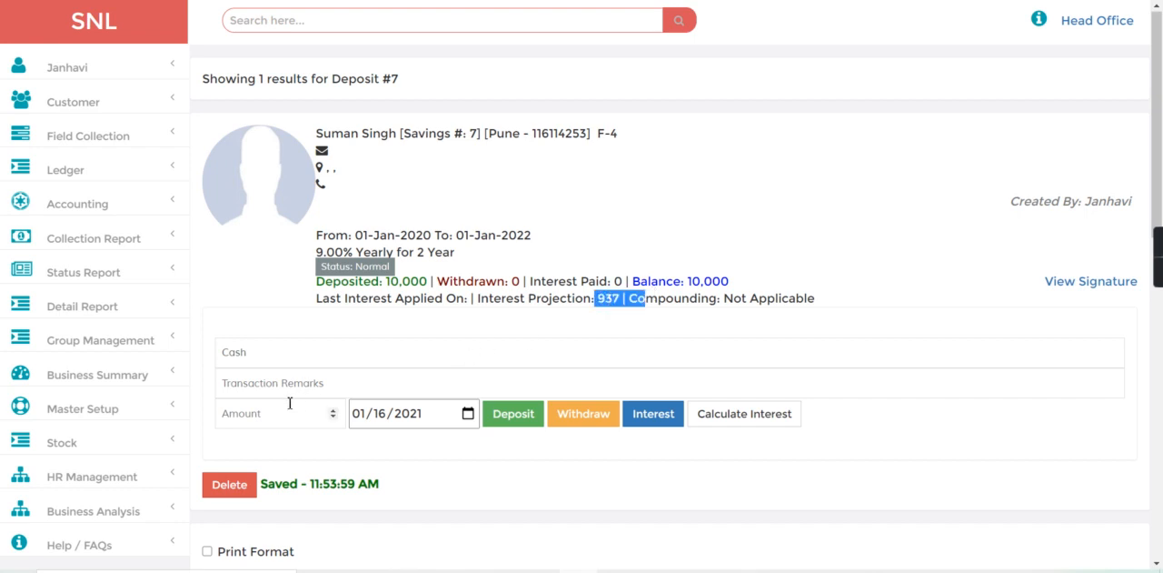
# Step: Post 937 as interest to the savings account, keeping Cash as the selected ledger
pyautogui.click(258, 412)
pyautogui.write('937')
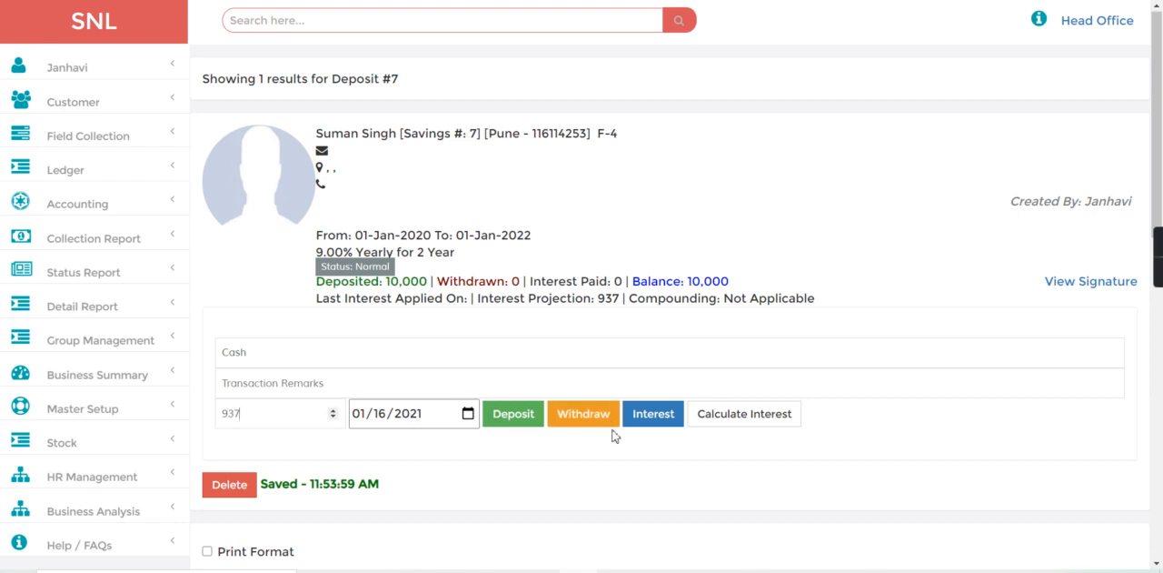
pyautogui.click(272, 350)
pyautogui.click(275, 369)
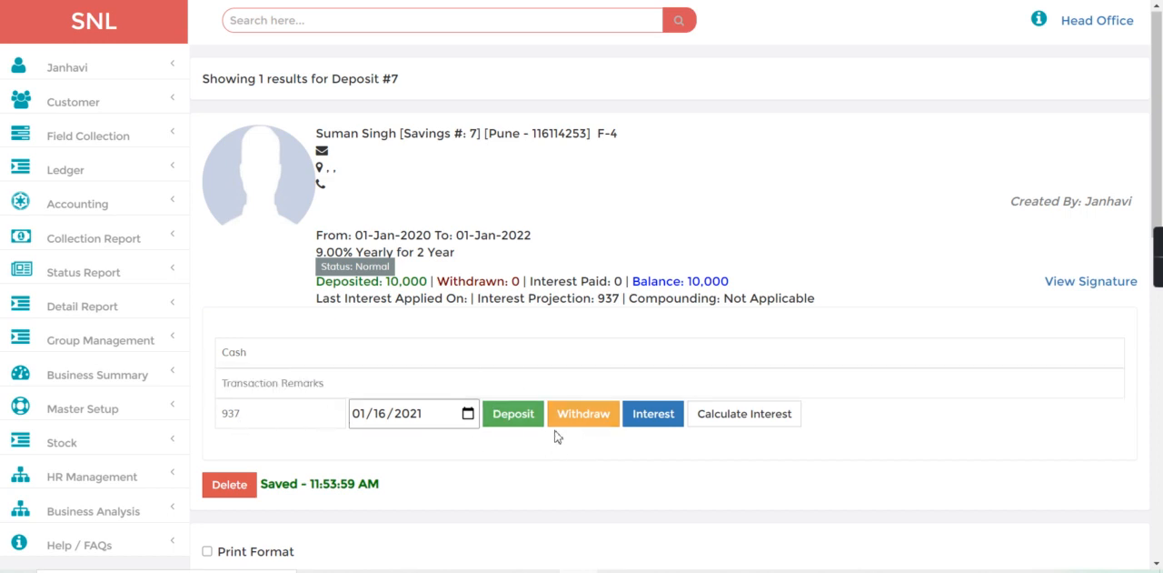
pyautogui.click(663, 423)
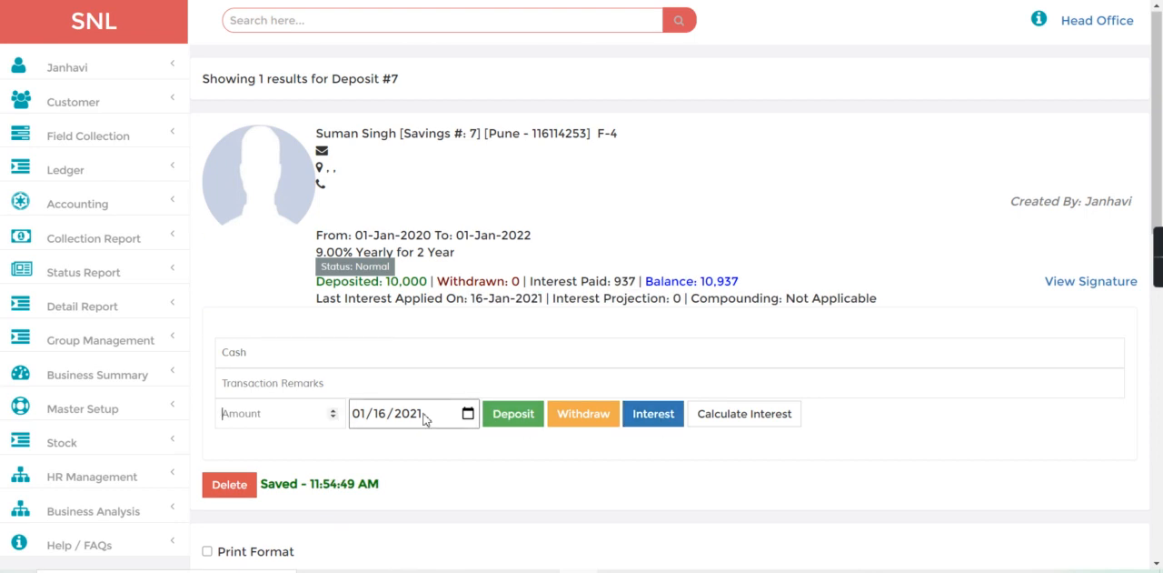
# Step: Examine the interest entry and total balance in the transaction statement, and the rate and term in the account summary
pyautogui.scroll(-5, 1162, 463)
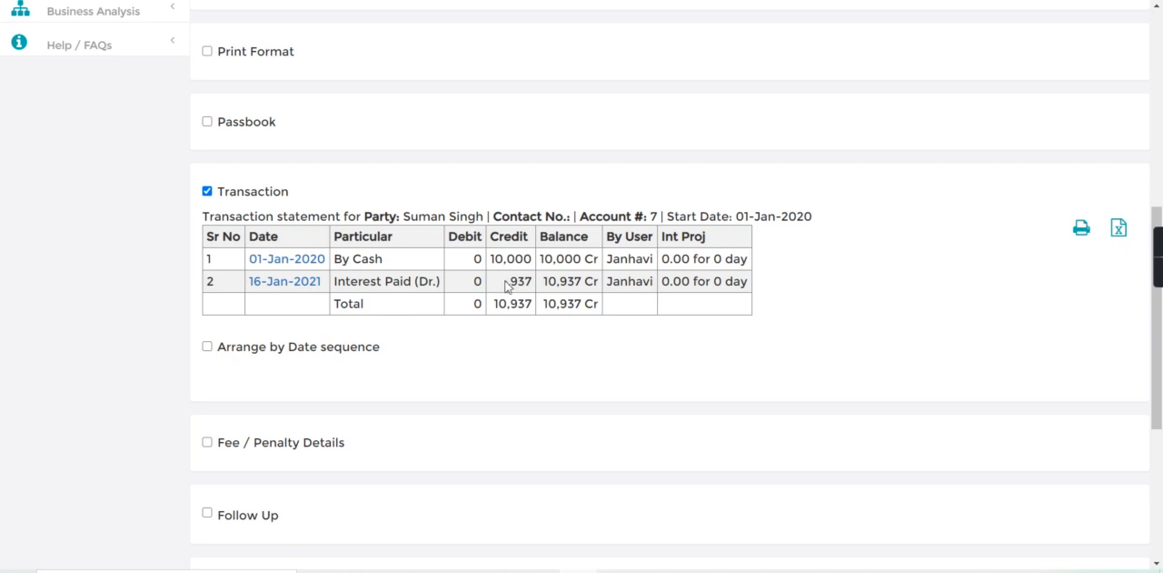
pyautogui.moveTo(511, 281); pyautogui.dragTo(544, 289)
pyautogui.click(1161, 132)
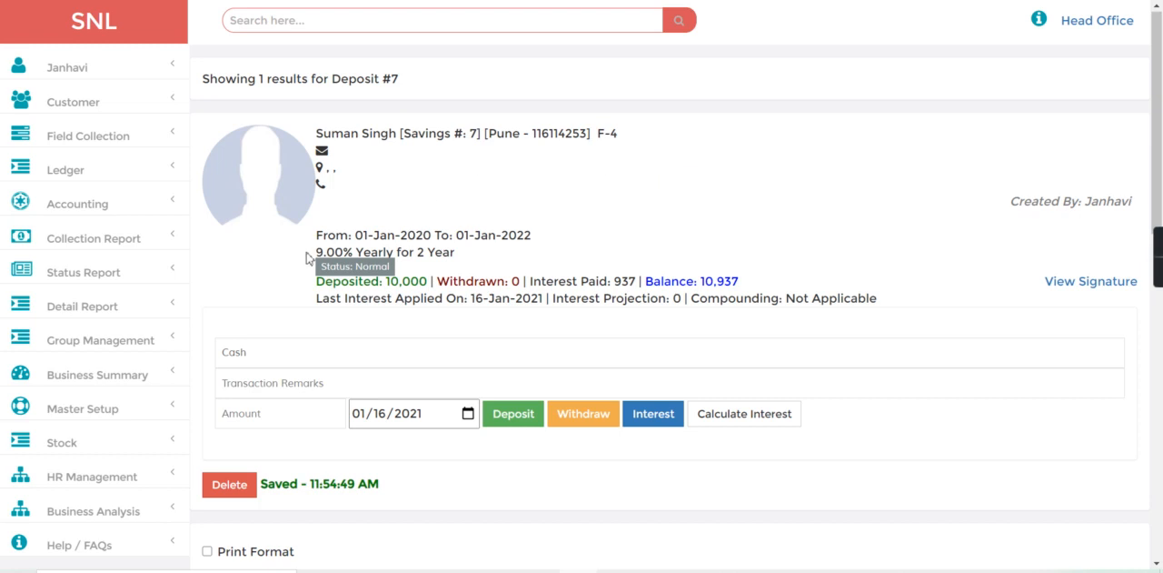
pyautogui.moveTo(305, 258); pyautogui.dragTo(478, 257)
pyautogui.click(478, 257)
pyautogui.moveTo(315, 258); pyautogui.dragTo(461, 253)
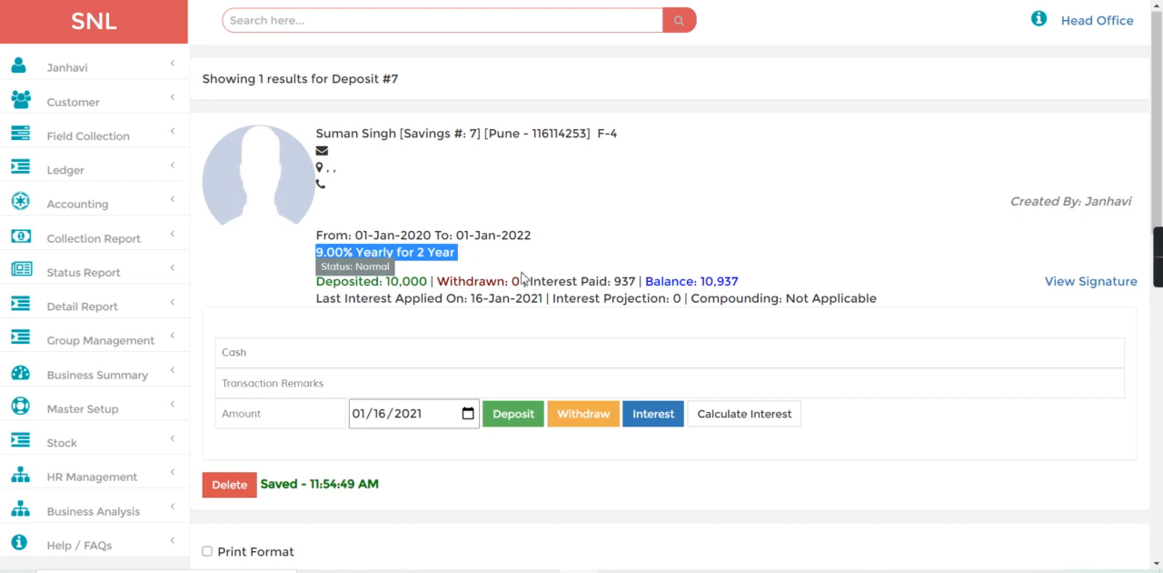
pyautogui.click(524, 278)
pyautogui.moveTo(392, 253); pyautogui.dragTo(500, 261)
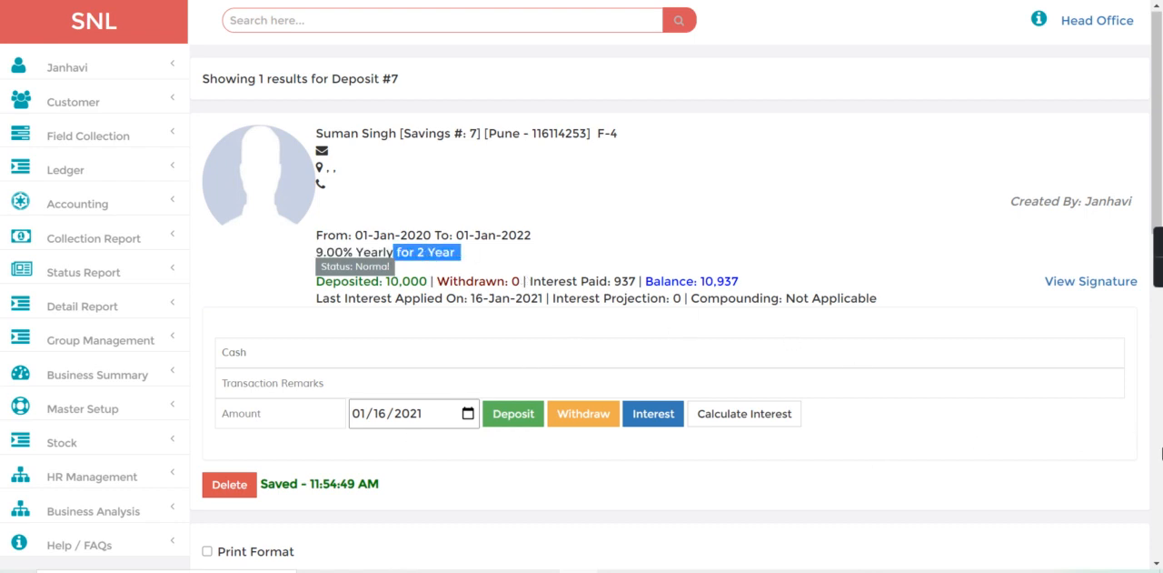
pyautogui.scroll(-5, 800, 435)
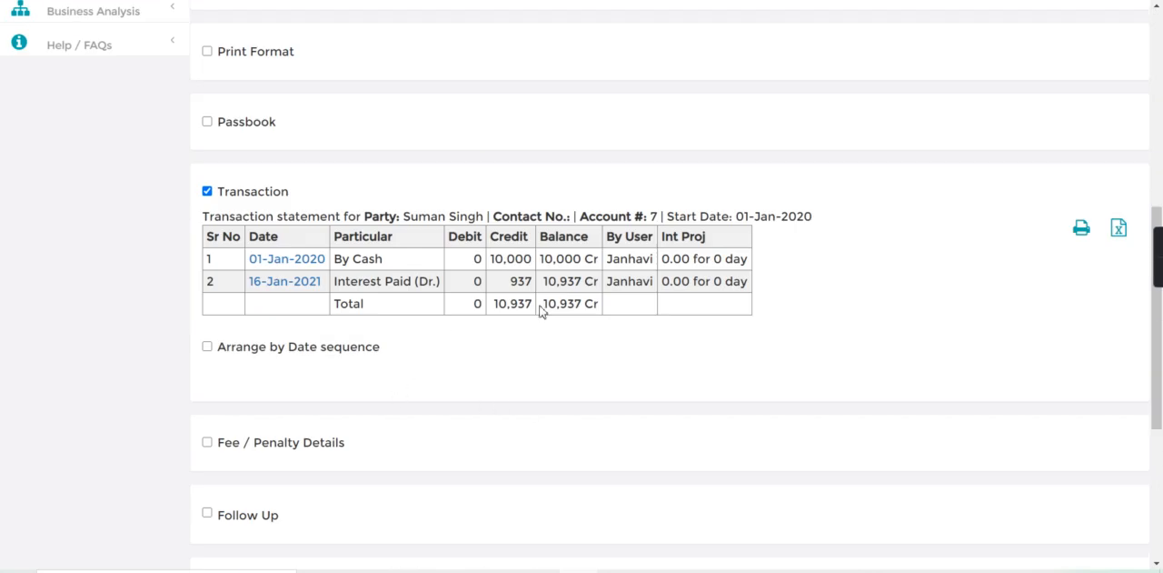
pyautogui.moveTo(542, 311); pyautogui.dragTo(612, 320)
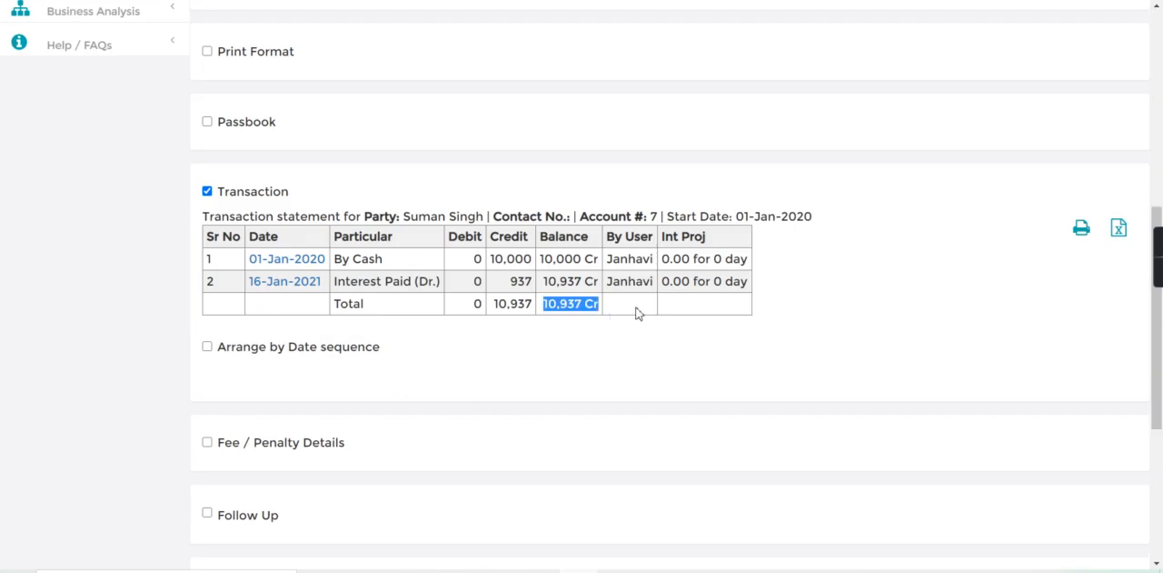
# Step: Withdraw 1000 in cash from the savings account
pyautogui.click(1161, 135)
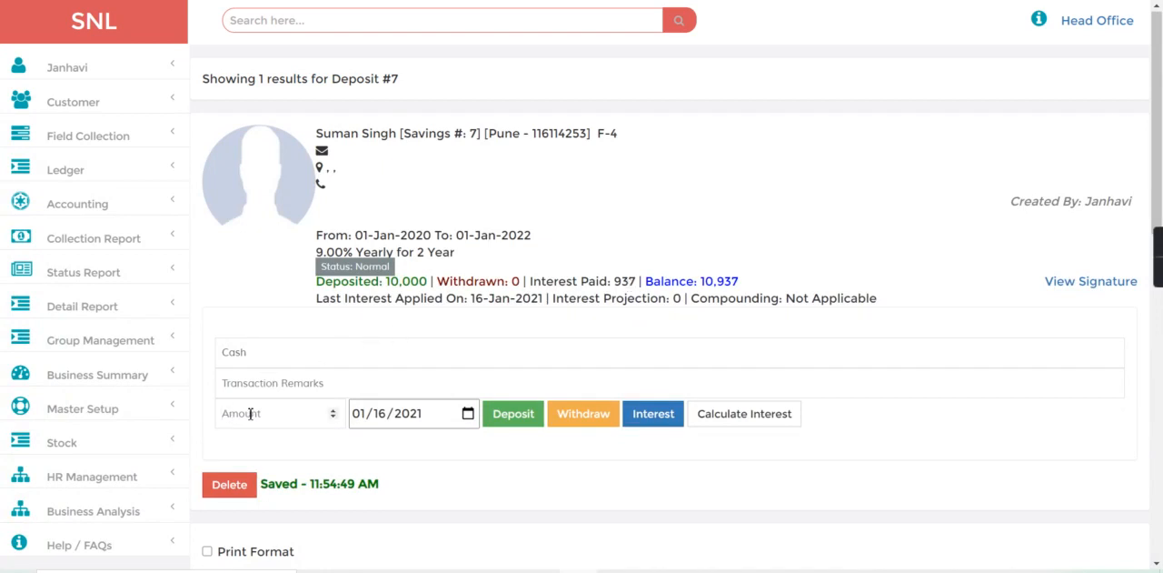
pyautogui.write('10')
pyautogui.click(597, 428)
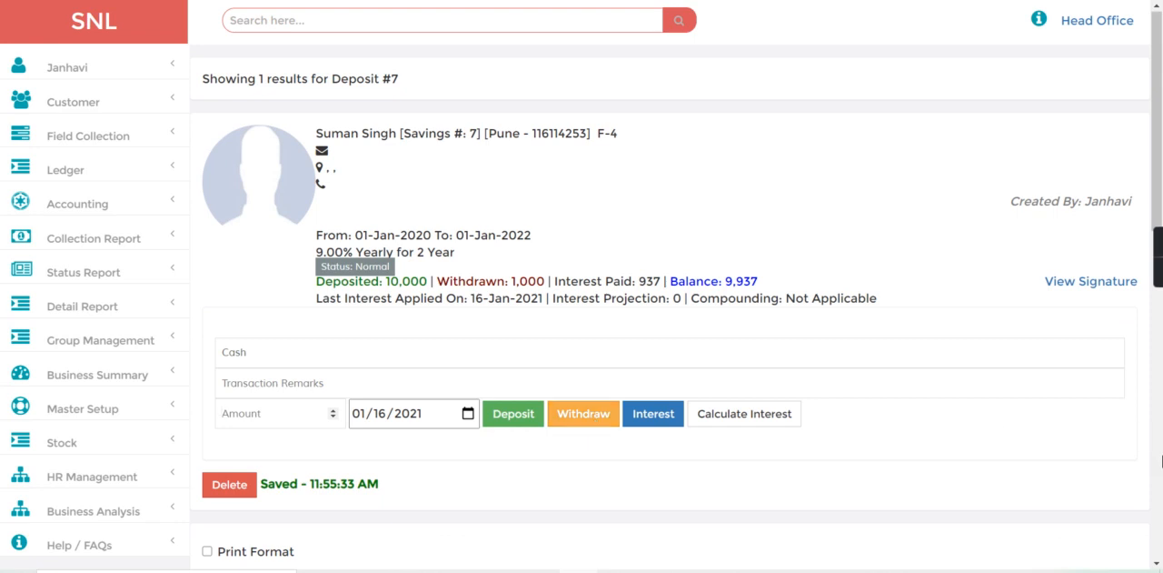
# Step: Examine the cash withdrawal entry and total balance in the transaction statement, and return to the account summary
pyautogui.click(1162, 460)
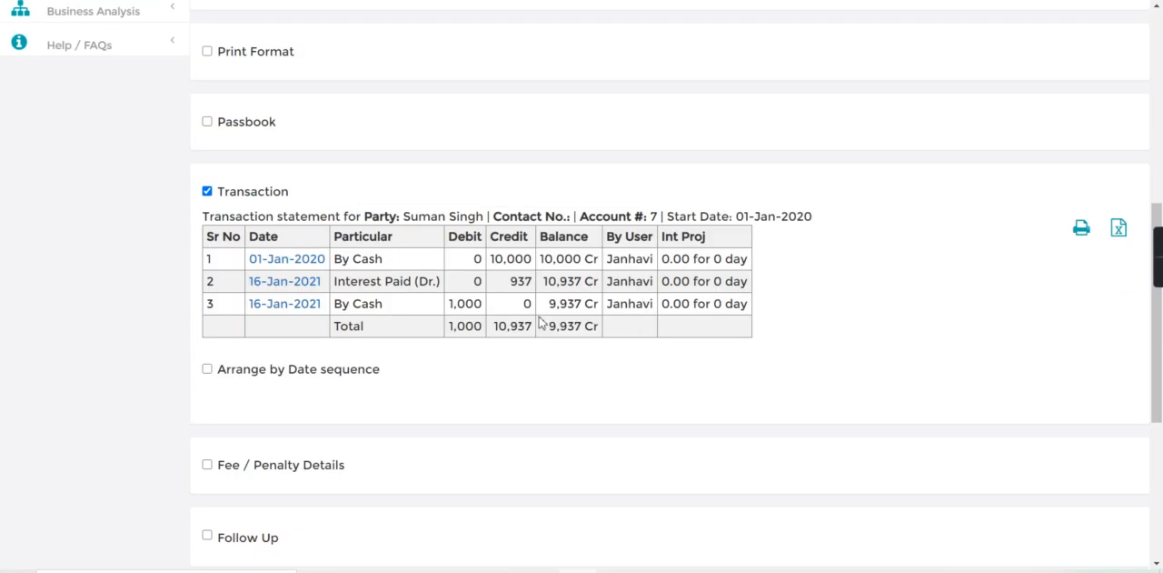
pyautogui.moveTo(449, 305); pyautogui.dragTo(585, 348)
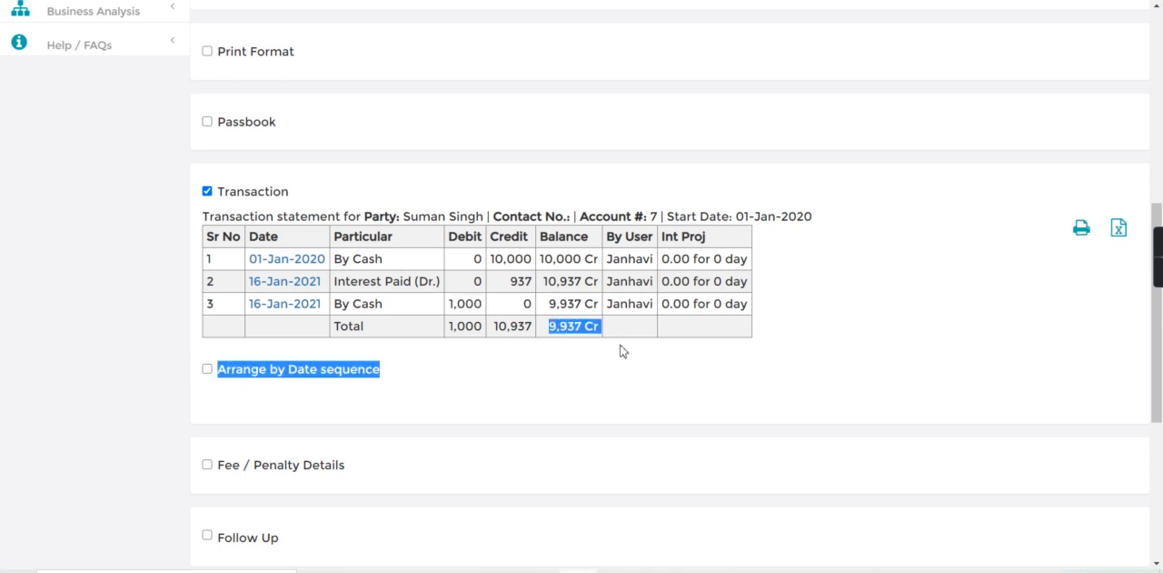
pyautogui.click(622, 351)
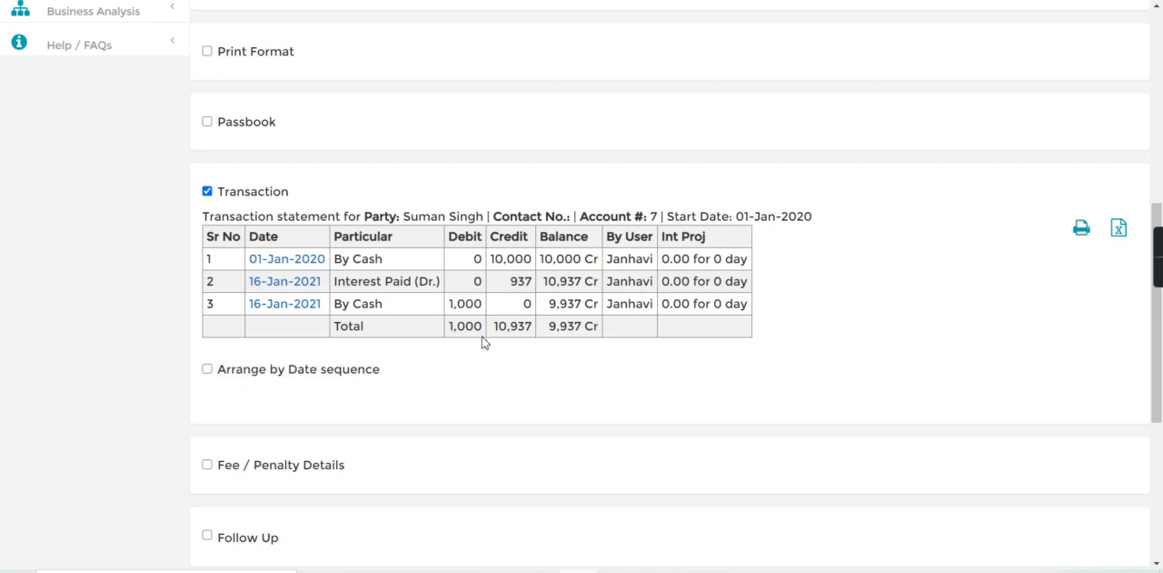
pyautogui.click(1158, 98)
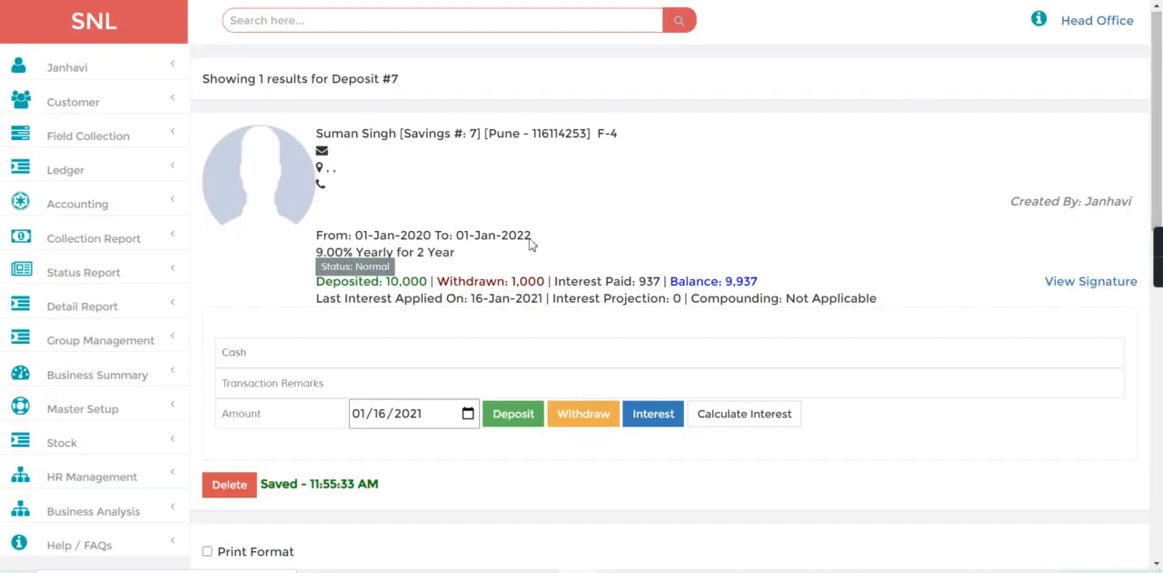
# Step: Search for the customer by file number and open the customer's record for editing
pyautogui.click(286, 20)
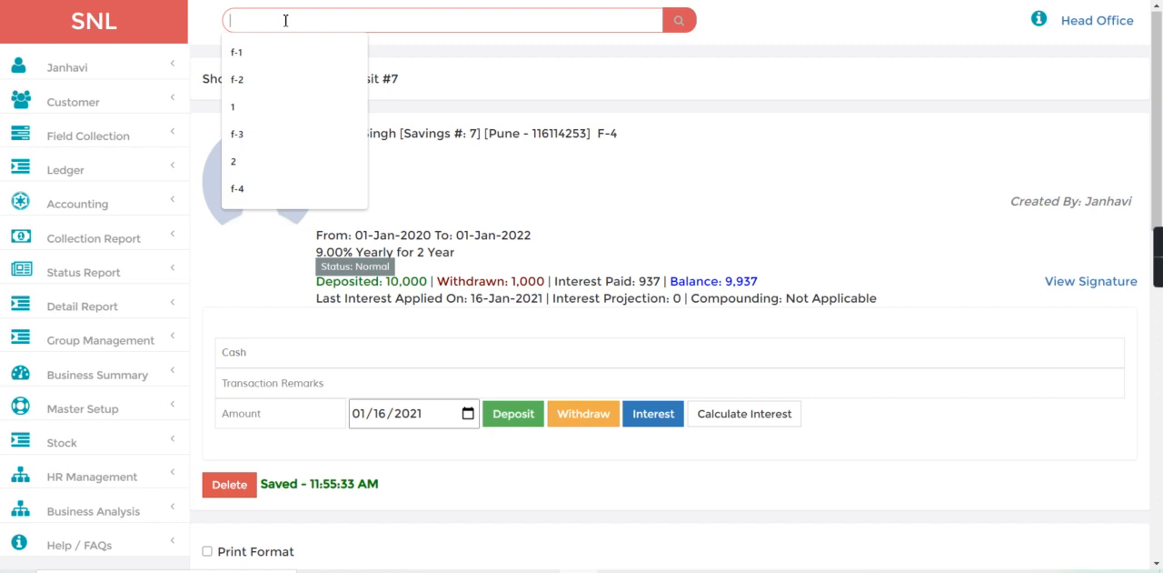
pyautogui.write('f-4')
pyautogui.press('Return')
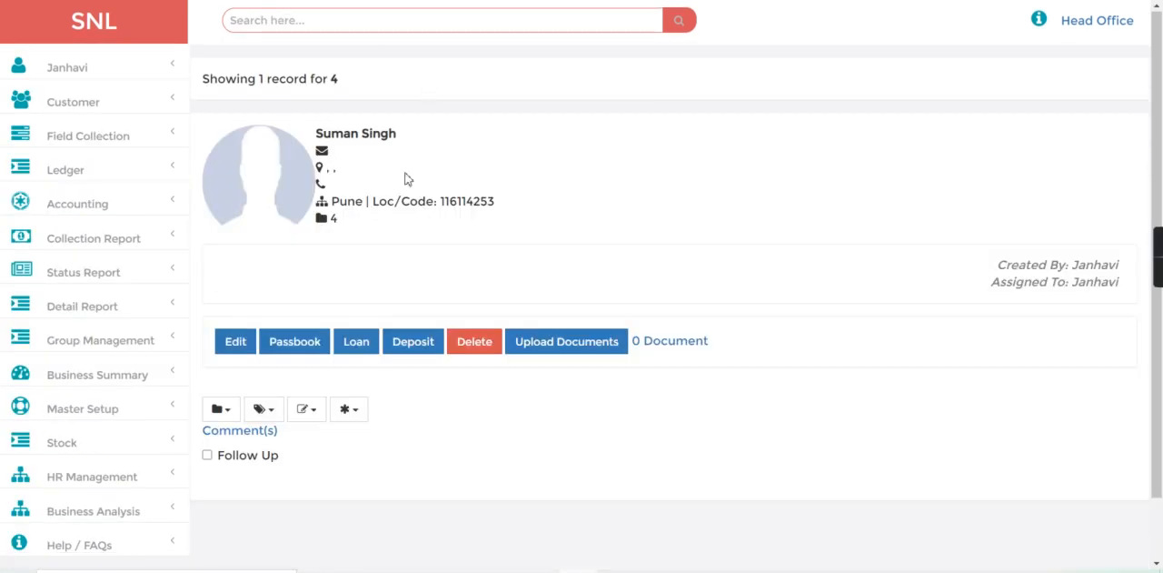
pyautogui.click(233, 347)
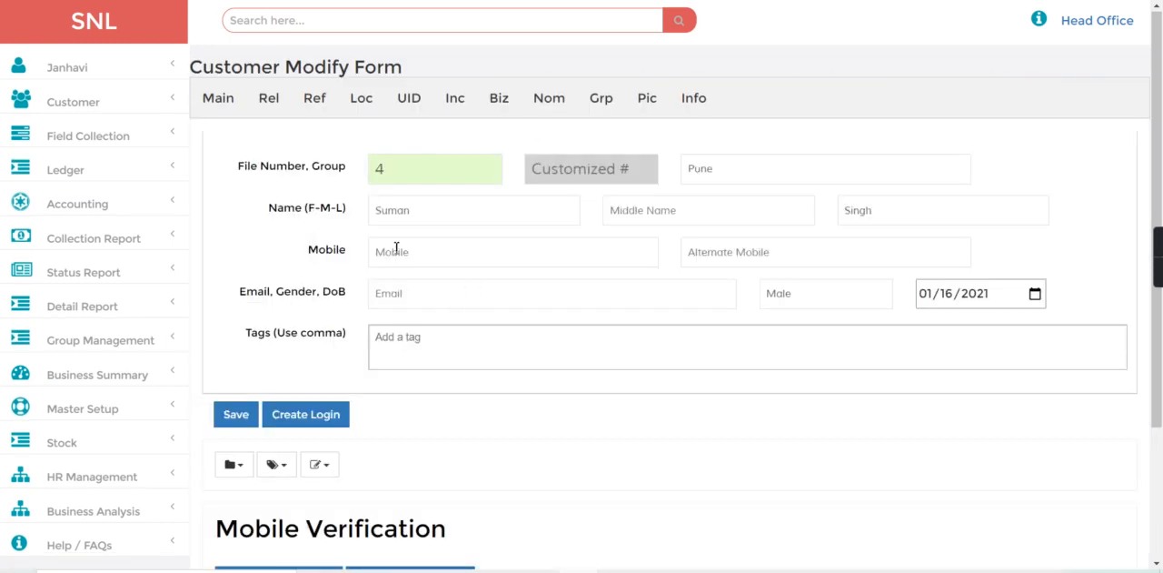
# Step: Save the customer's mobile number to the record and create a login for the customer
pyautogui.click(396, 248)
pyautogui.write('2345678900')
pyautogui.click(238, 414)
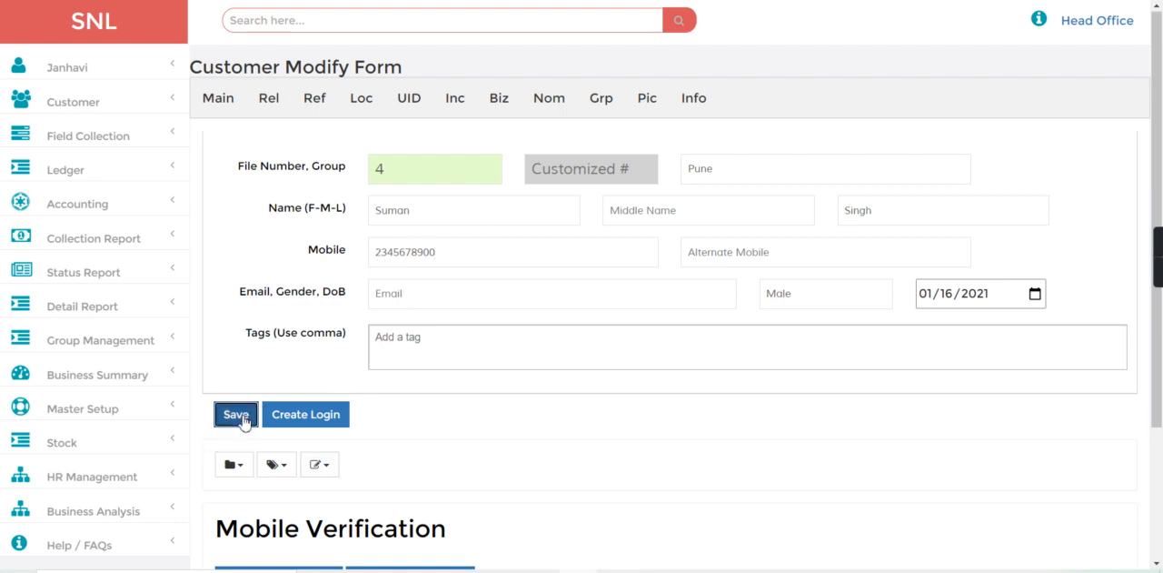
pyautogui.click(309, 416)
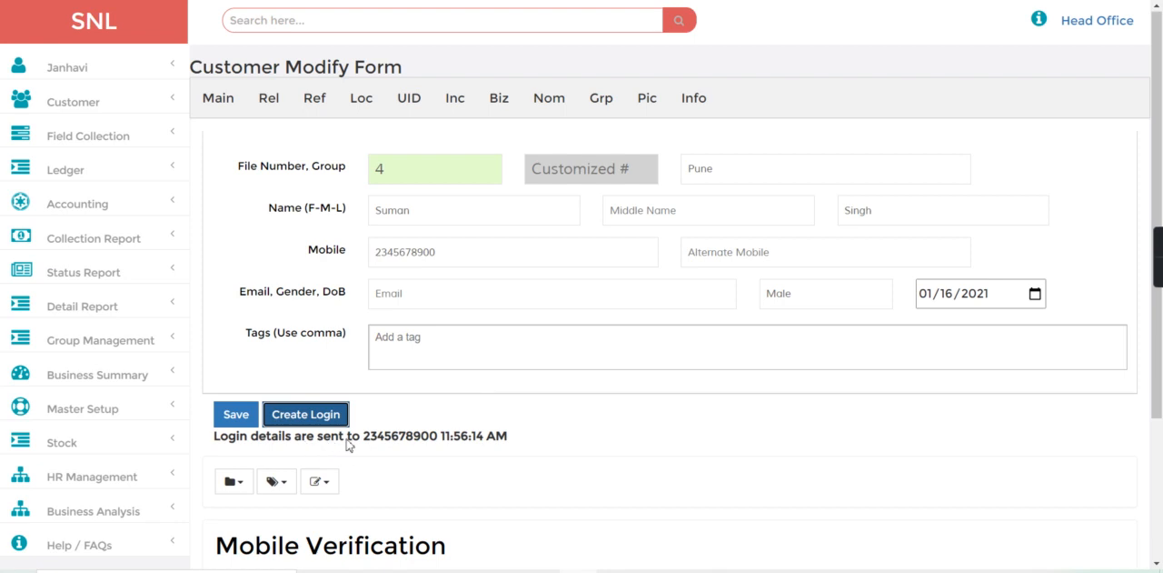
# Step: Open the D FinTech Club login page in a separate browser window and sign in with the customer's mobile number and password
pyautogui.moveTo(453, 257); pyautogui.dragTo(279, 262)
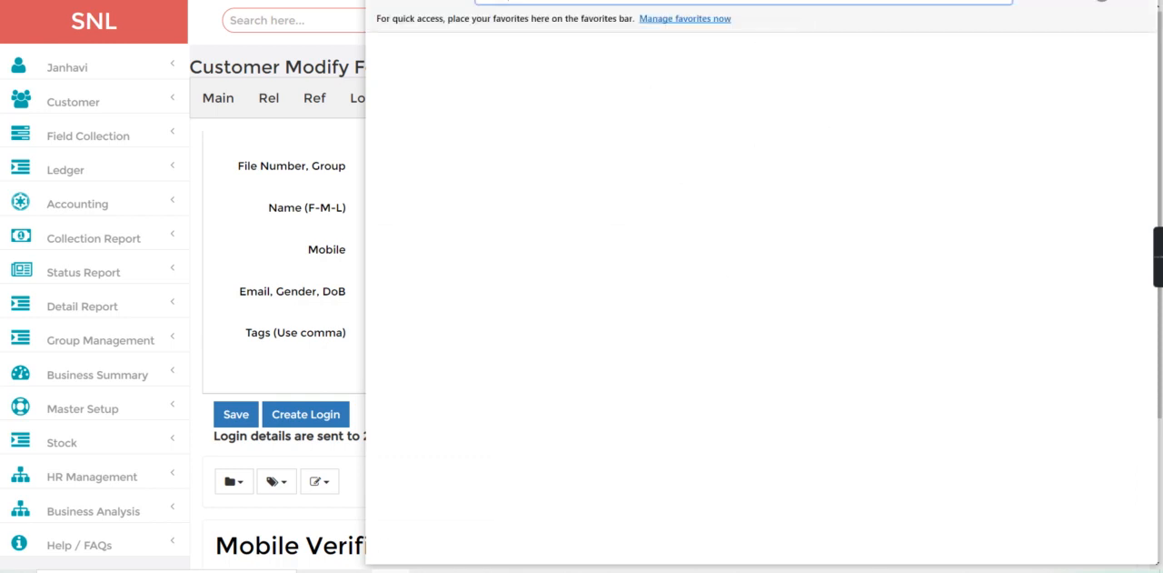
pyautogui.write('ww')
pyautogui.click(660, 50)
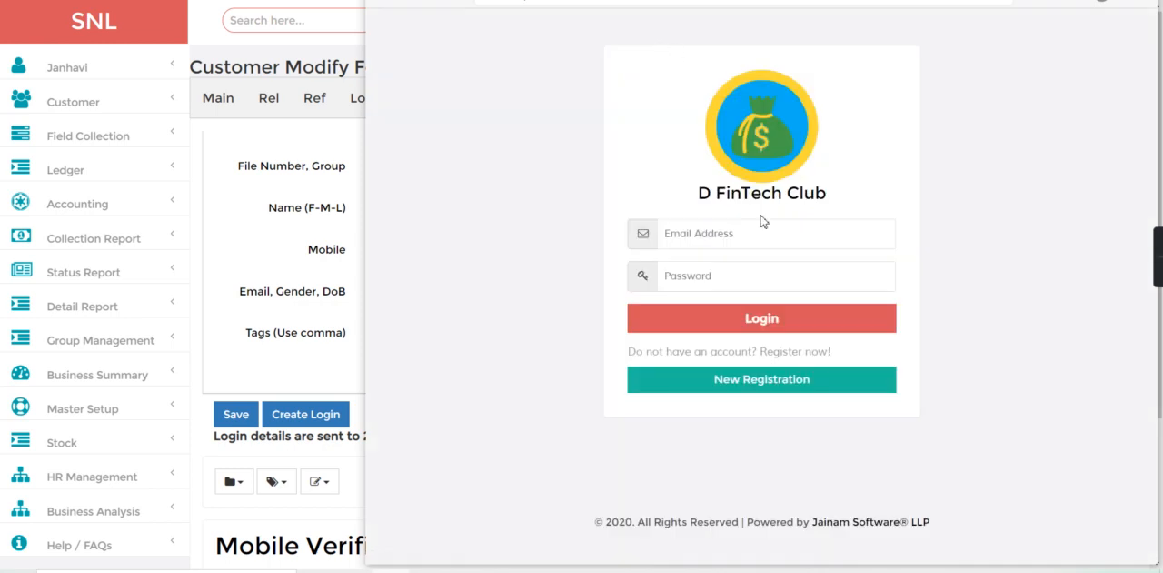
pyautogui.click(687, 240)
pyautogui.write('2345678900')
pyautogui.click(684, 264)
pyautogui.write('••••')
pyautogui.press('Return')
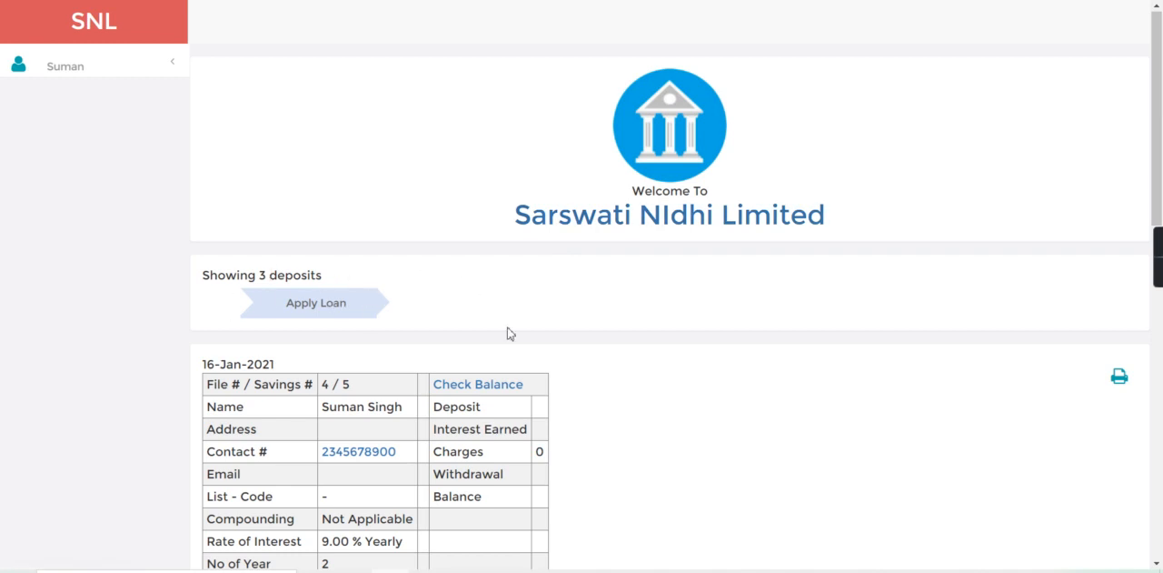
# Step: Check the balance of the last listed savings account in the customer portal
pyautogui.scroll(-10, 513, 396)
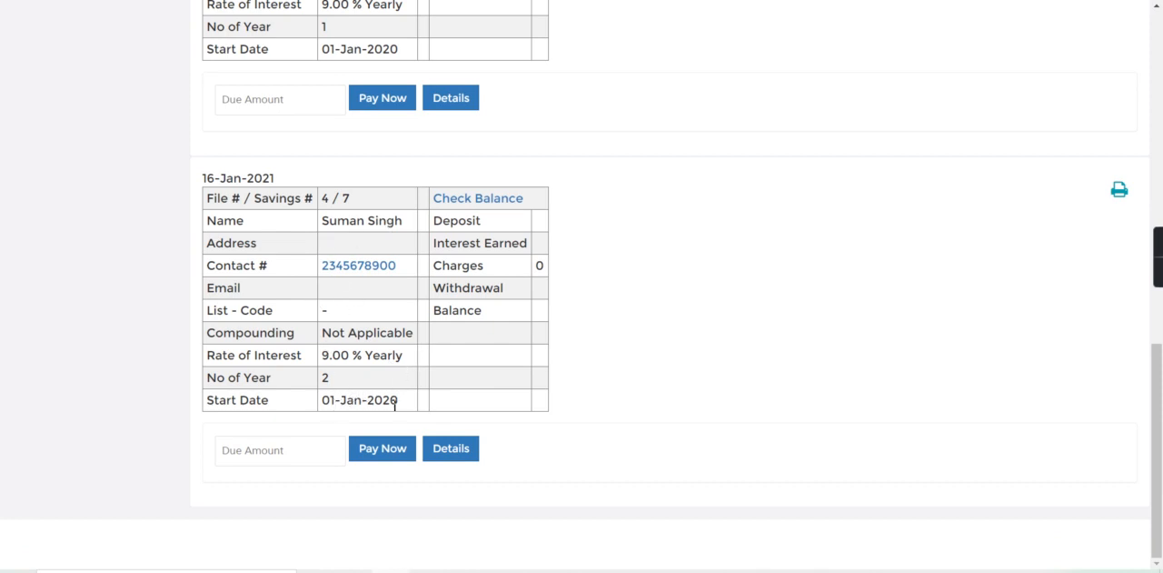
pyautogui.click(491, 200)
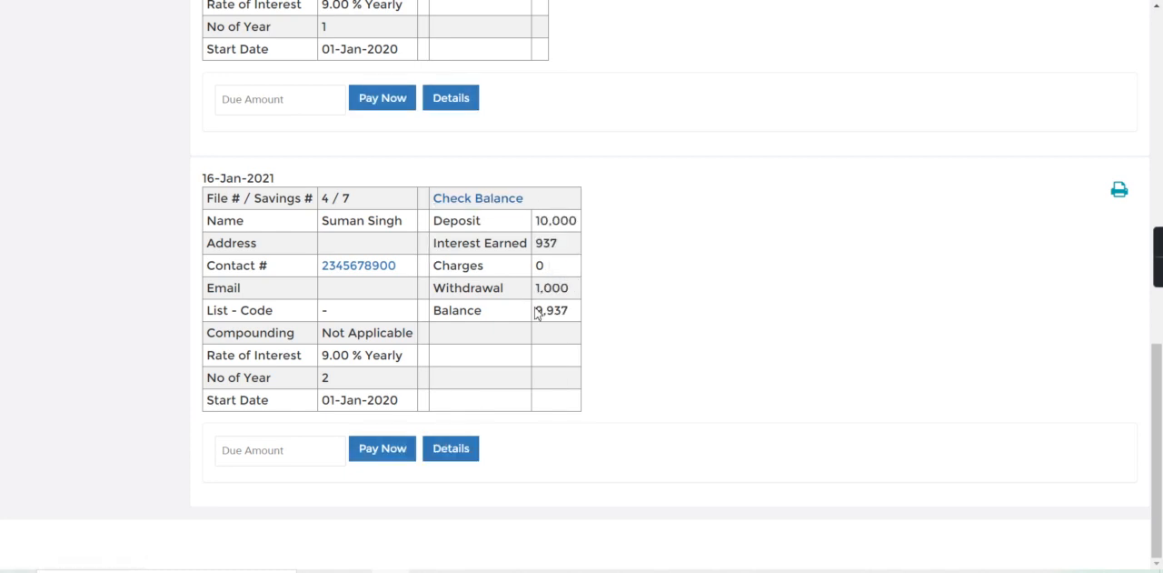
pyautogui.moveTo(536, 311); pyautogui.dragTo(634, 319)
pyautogui.click(634, 319)
# Step: Show the transaction details of the last listed savings account and review its entries
pyautogui.click(449, 451)
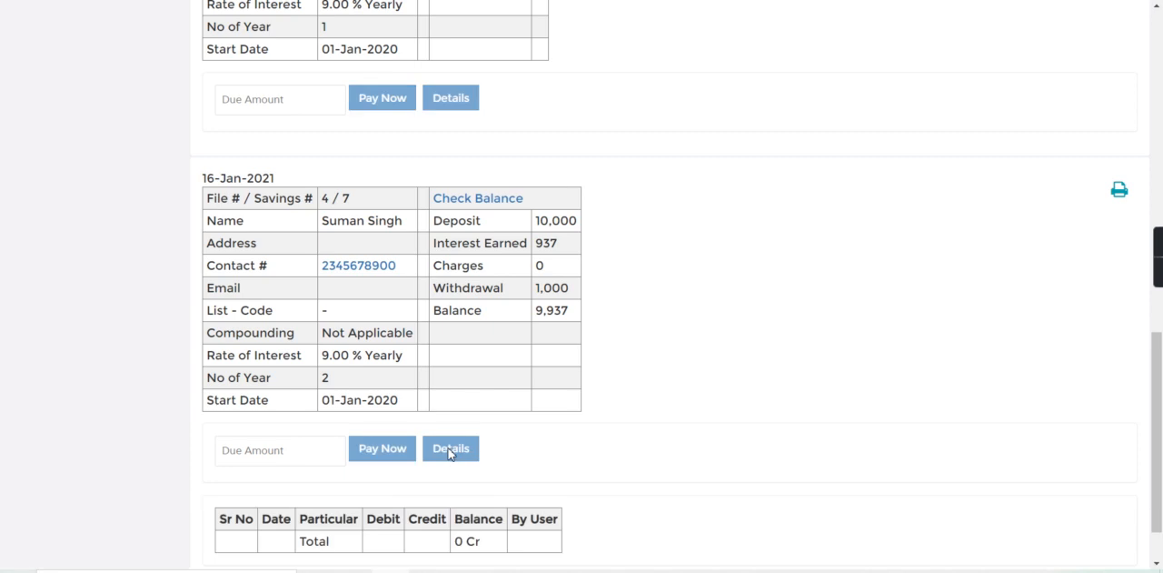
pyautogui.click(566, 442)
pyautogui.click(1159, 527)
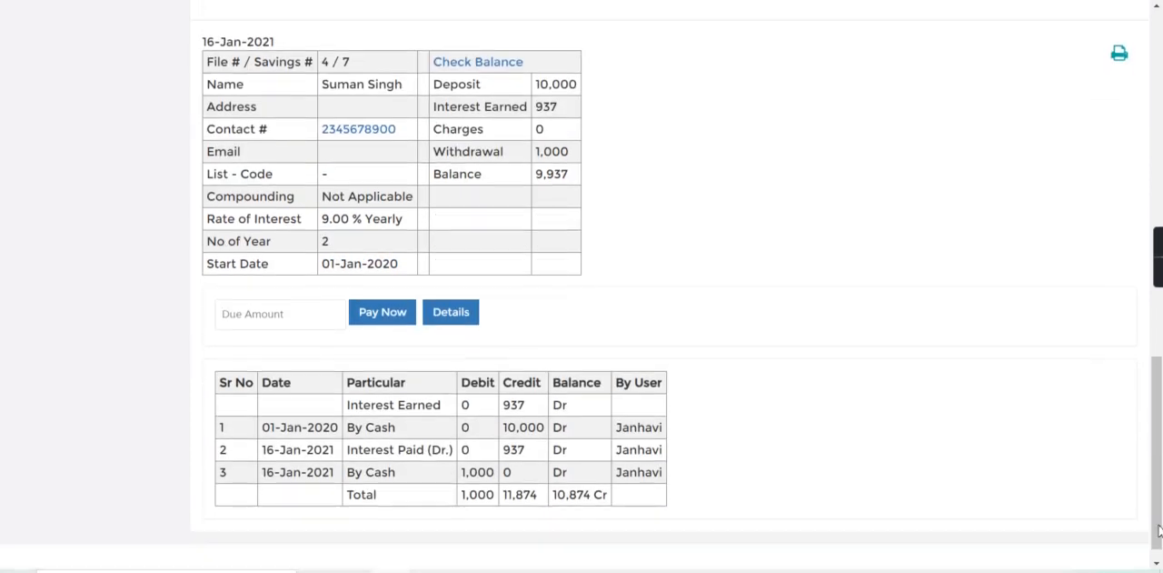